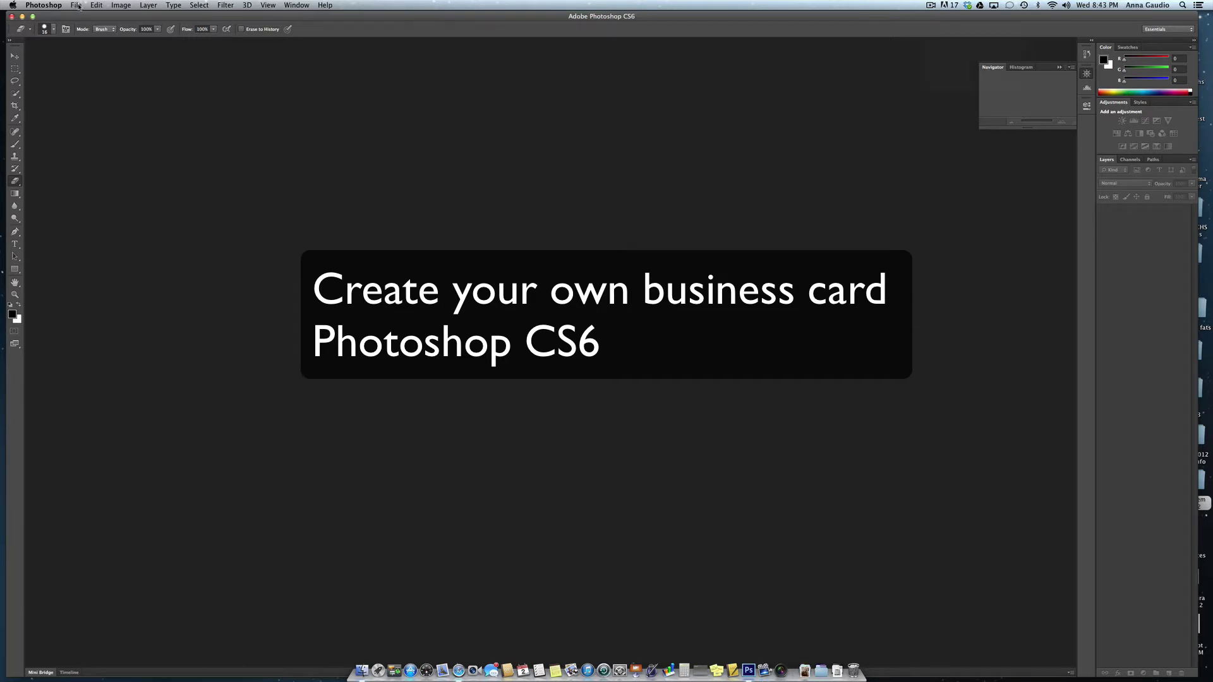
Start a new document and name it "LastFirst-business card"
{"action": "left_click", "coordinate": [76, 6]}
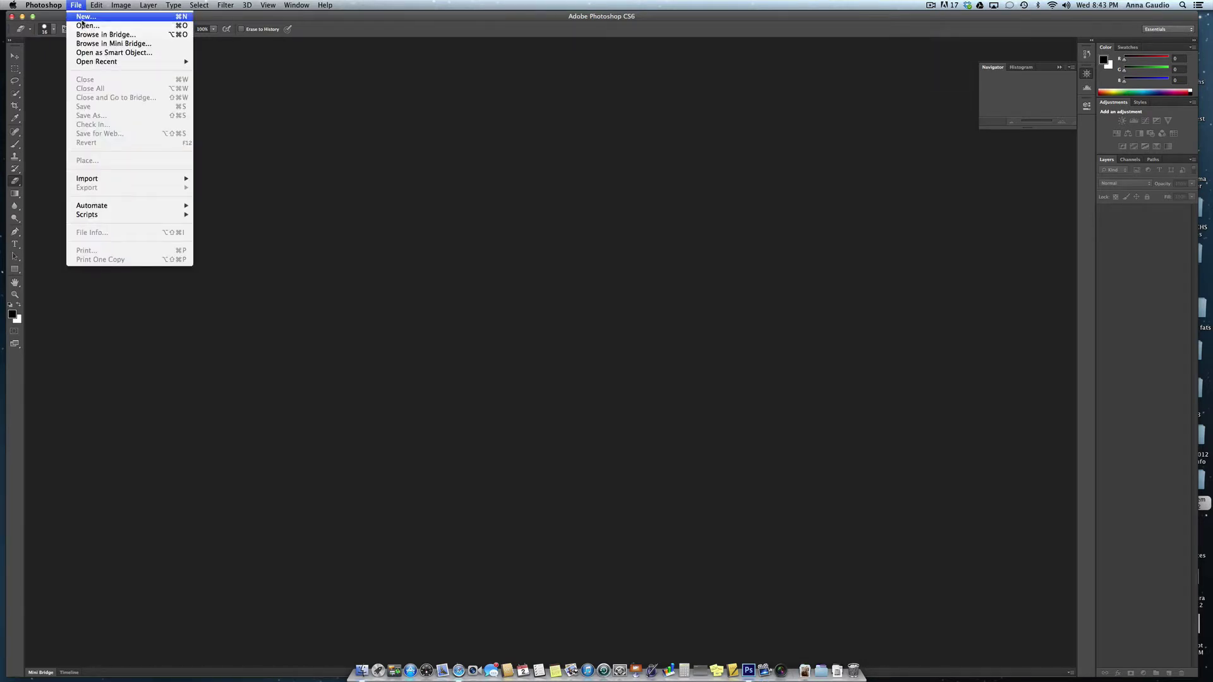
{"action": "left_click", "coordinate": [81, 20]}
{"action": "key", "text": "BackSpace"}
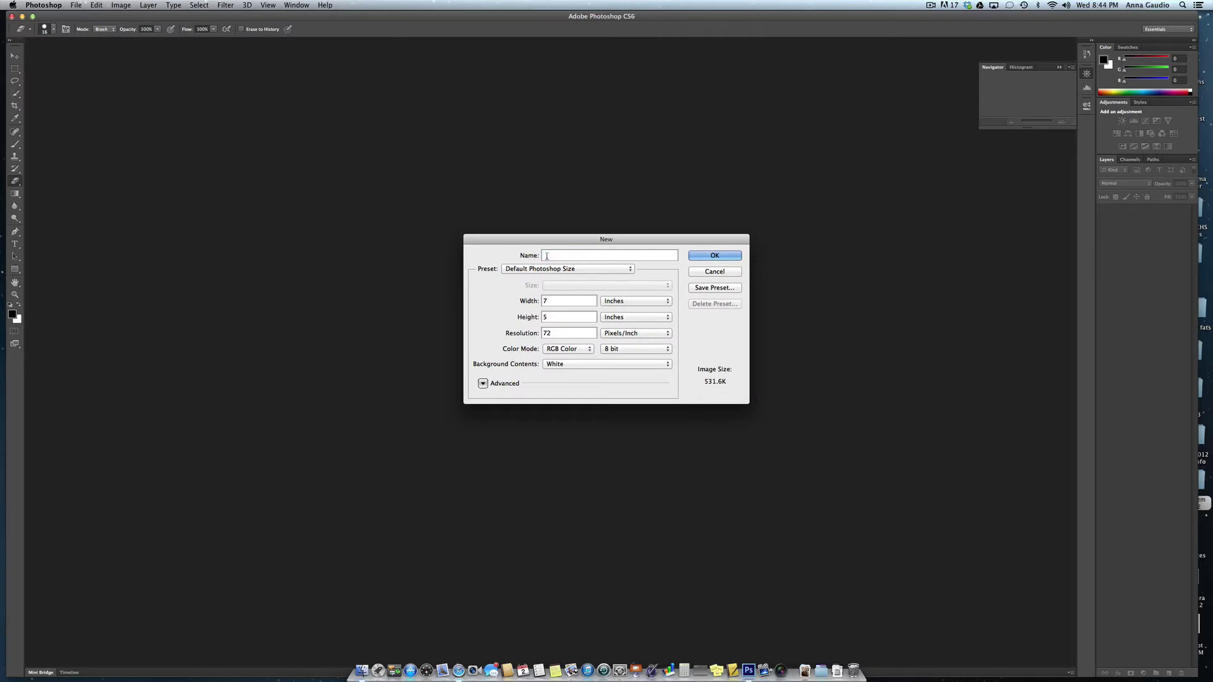
{"action": "type", "text": "LastFirst-business card"}
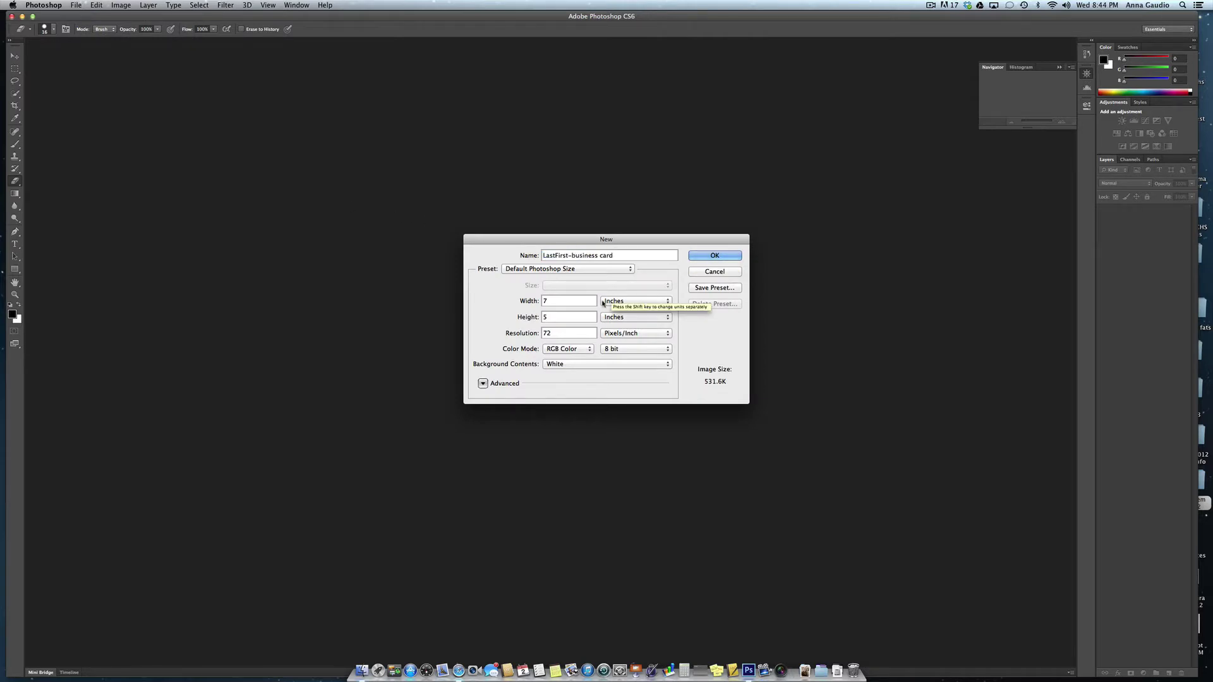
Set the document to 3 inches wide and 2 inches high, create it, and enlarge the view of the blank card
{"action": "left_click_drag", "start_coordinate": [569, 301], "coordinate": [539, 301]}
{"action": "type", "text": "2"}
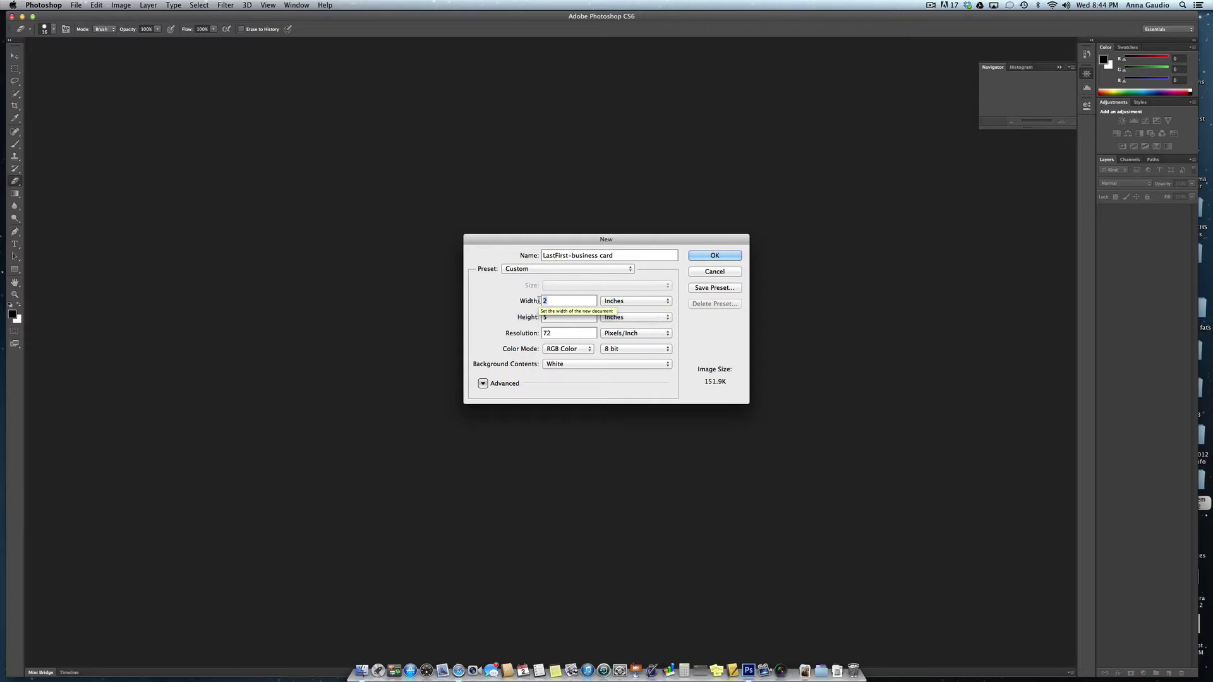
{"action": "type", "text": "3"}
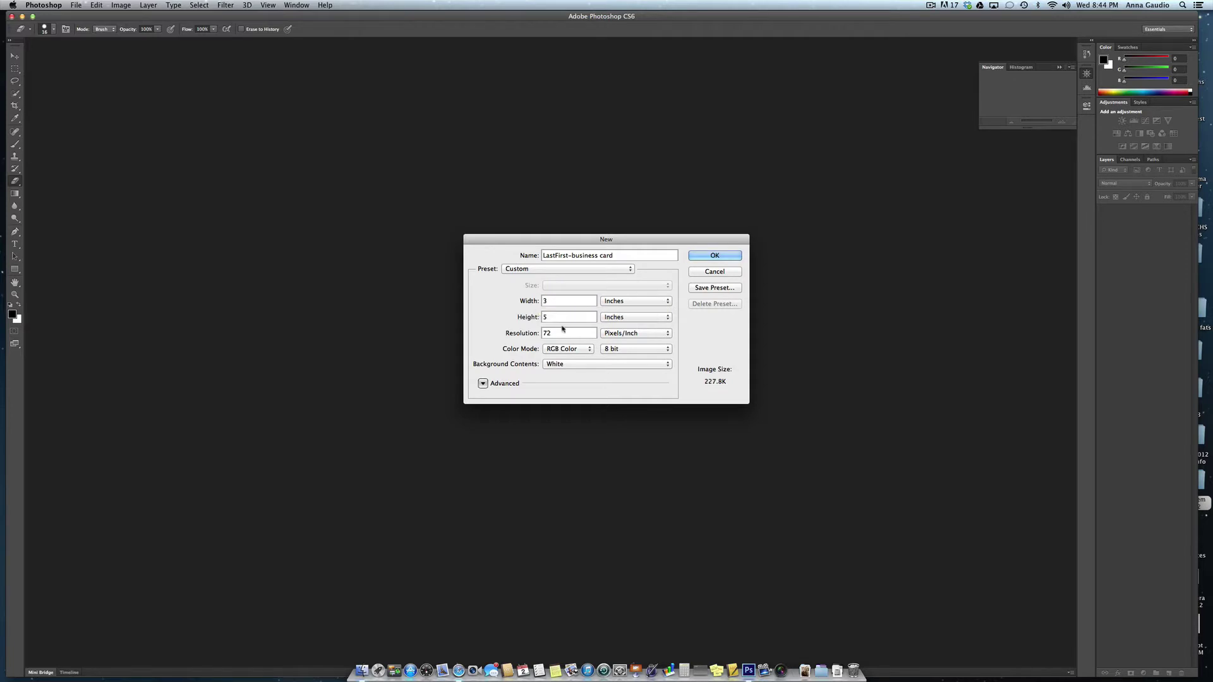
{"action": "left_click_drag", "start_coordinate": [563, 318], "coordinate": [531, 321]}
{"action": "type", "text": "2"}
{"action": "left_click", "coordinate": [725, 256]}
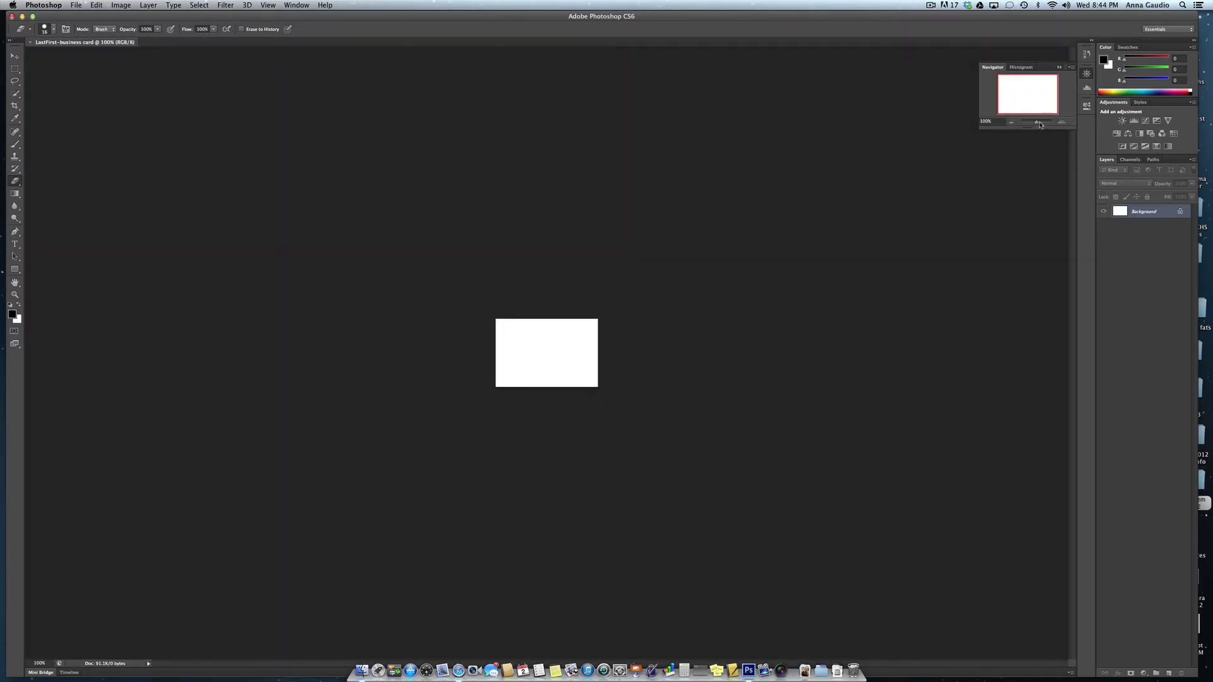
{"action": "left_click_drag", "start_coordinate": [1038, 125], "coordinate": [1044, 125]}
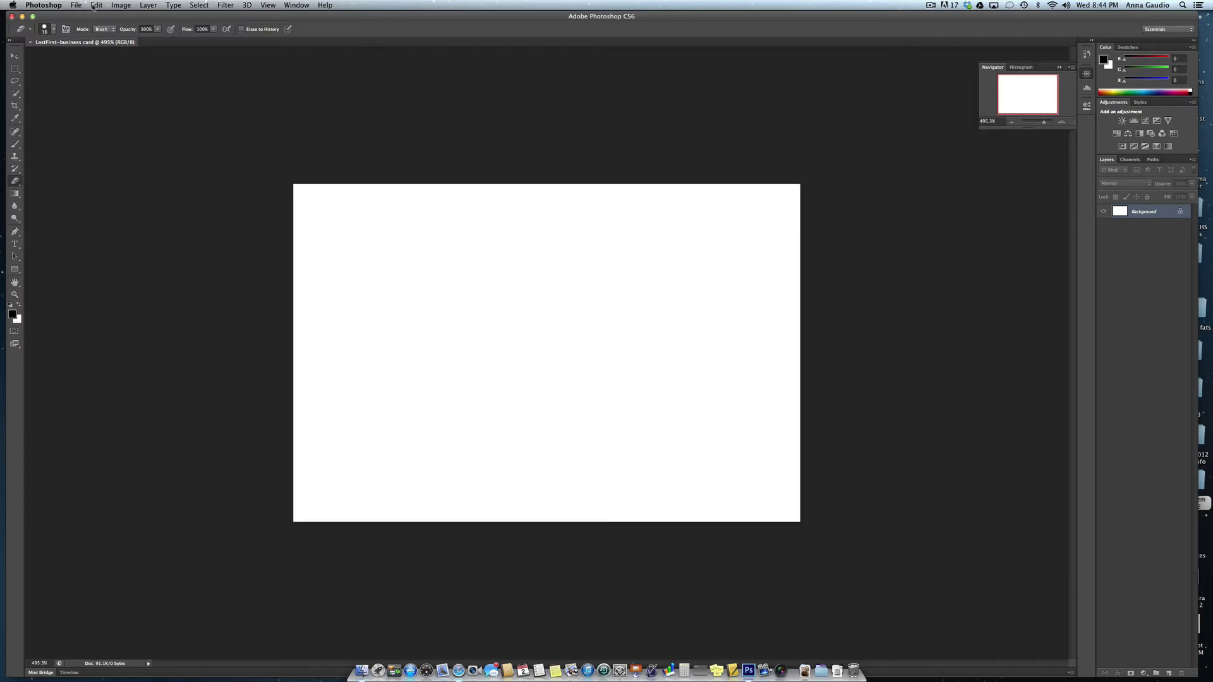
Open Photo profile.jpg and trace a selection around the woman with the Magnetic Lasso tool
{"action": "left_click", "coordinate": [77, 7]}
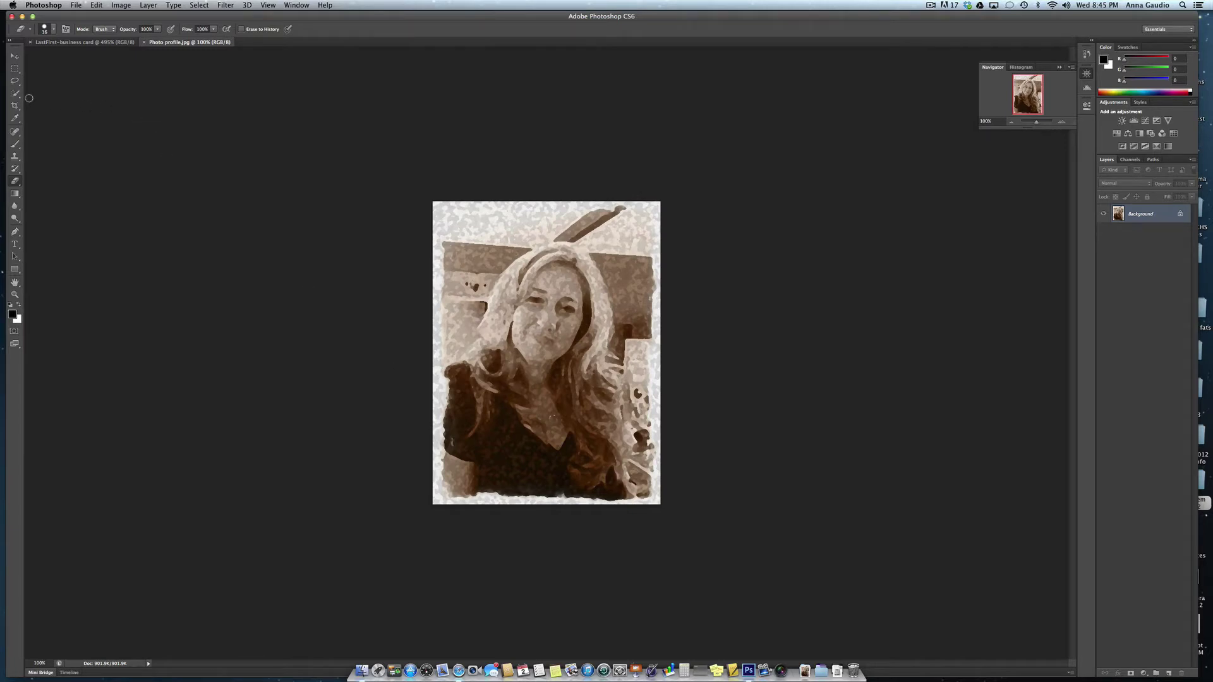
{"action": "left_click", "coordinate": [16, 81]}
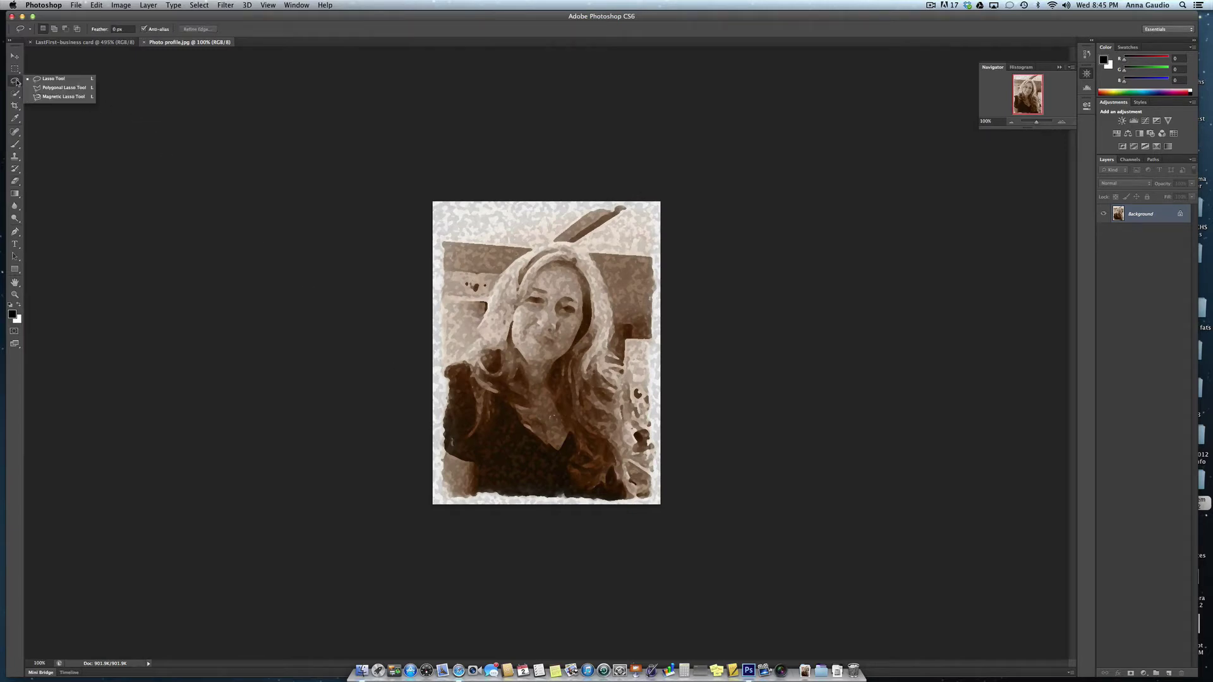
{"action": "left_click", "coordinate": [57, 96]}
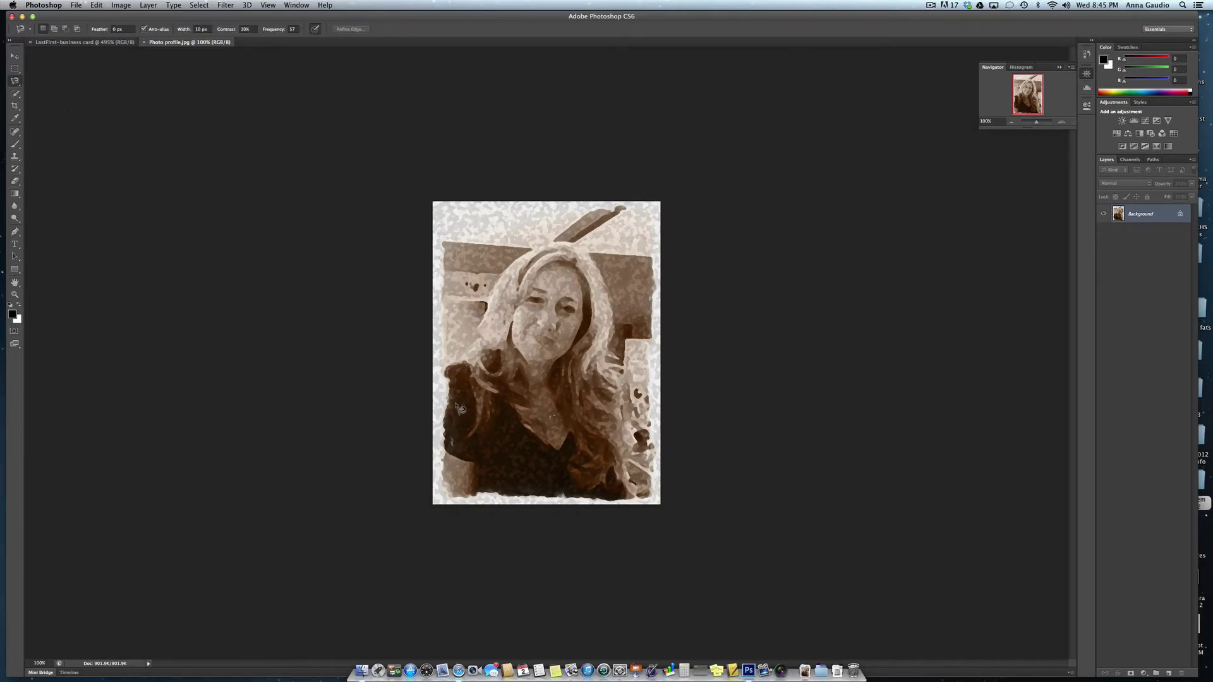
{"action": "left_click", "coordinate": [441, 366]}
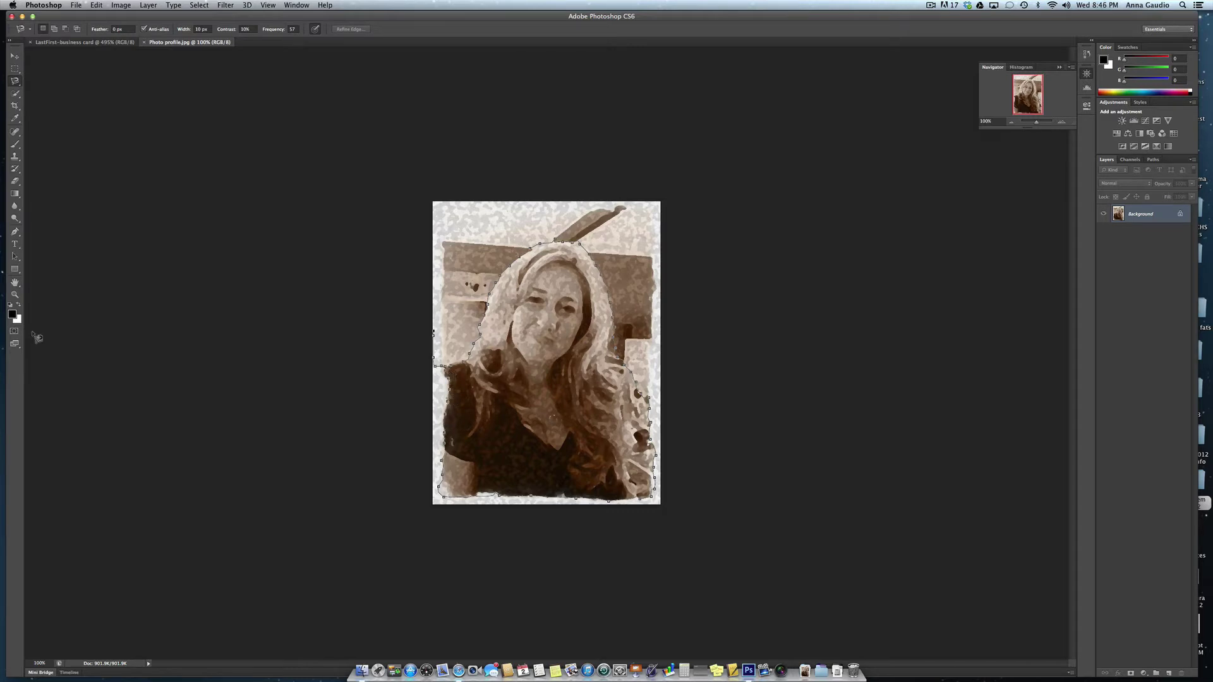
{"action": "key", "text": "Return"}
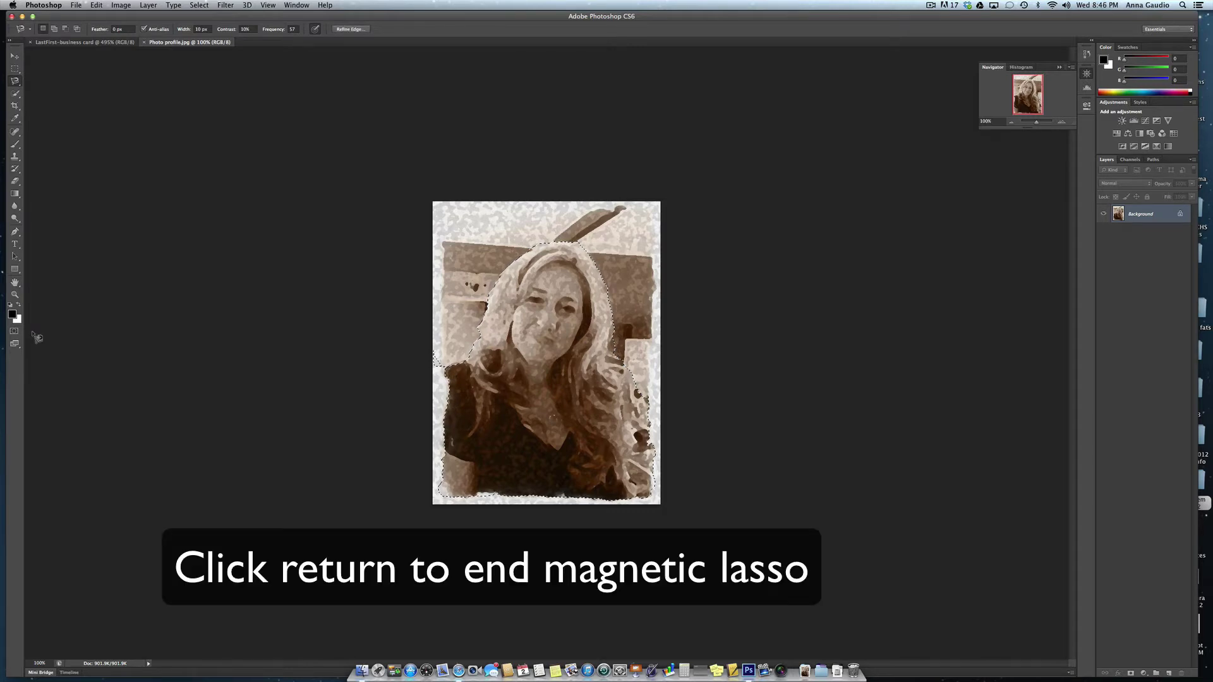
Refine the portrait selection in Quick Mask mode, using the Eraser with white foreground to mask out the background beside her arm and hair
{"action": "left_click", "coordinate": [14, 332]}
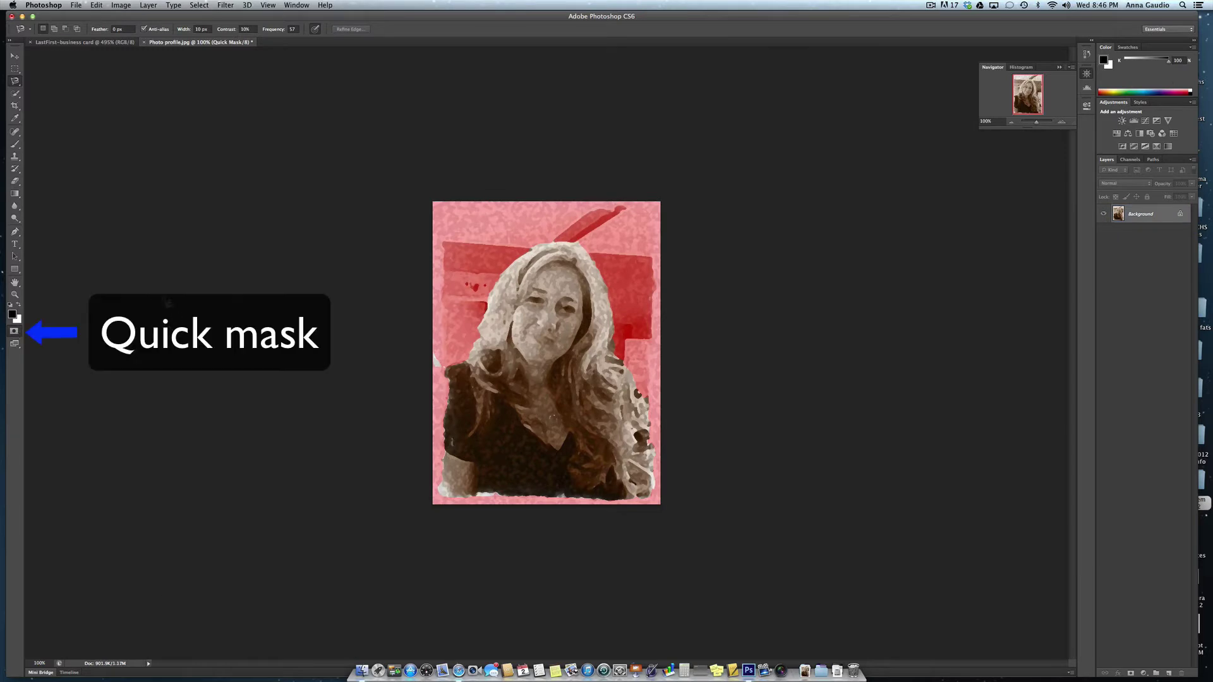
{"action": "left_click", "coordinate": [17, 183]}
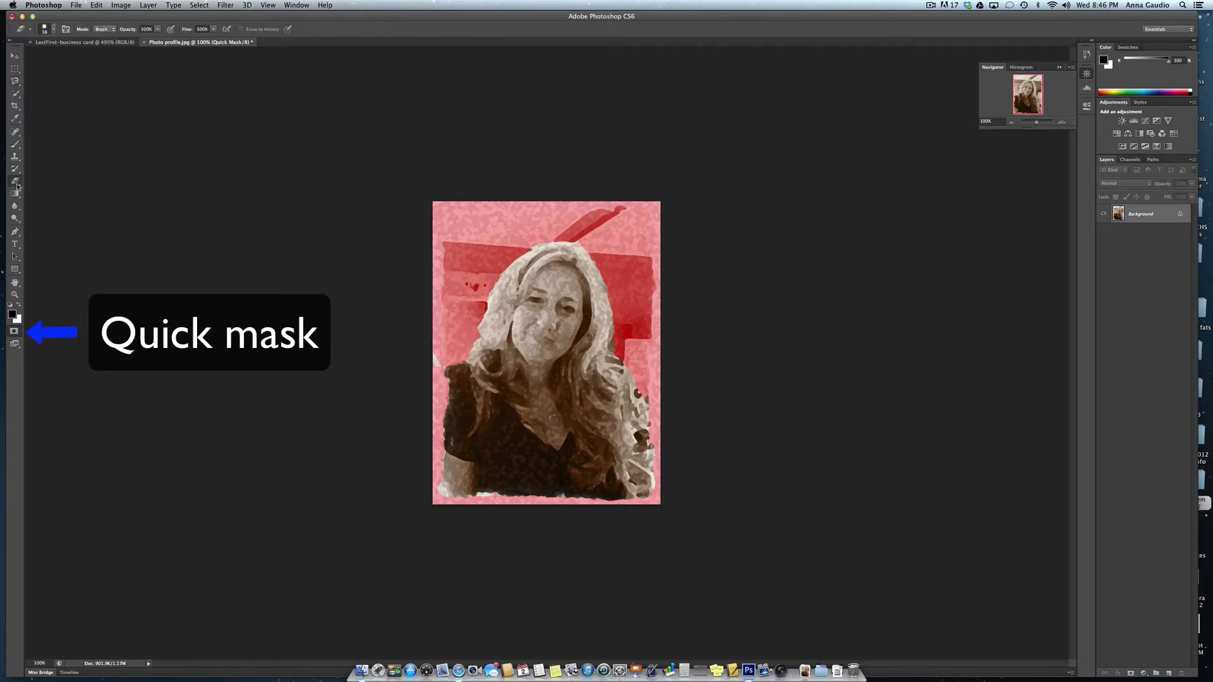
{"action": "left_click", "coordinate": [17, 183]}
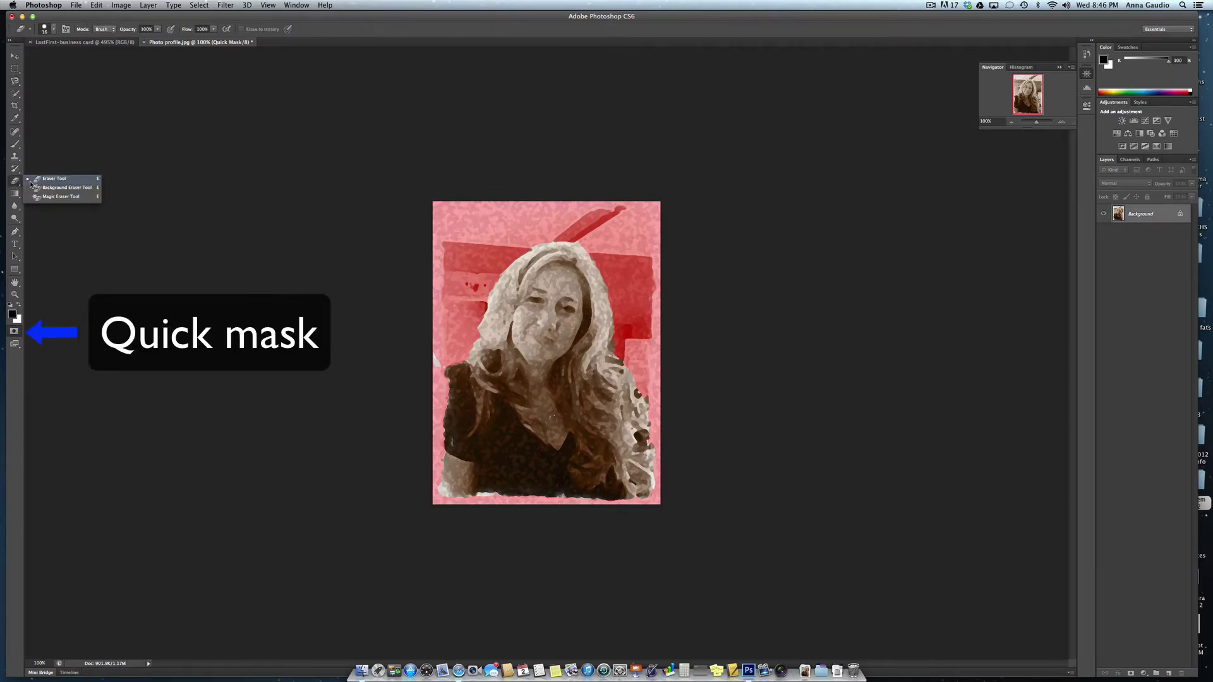
{"action": "left_click", "coordinate": [45, 182]}
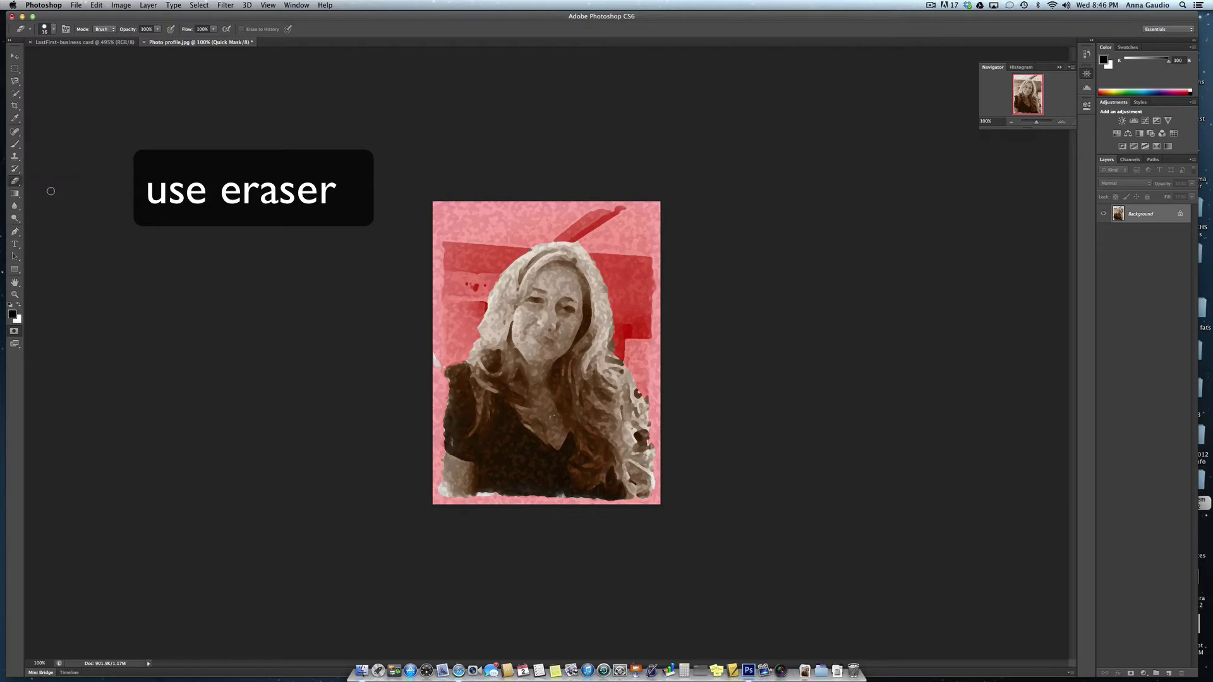
{"action": "left_click", "coordinate": [18, 305]}
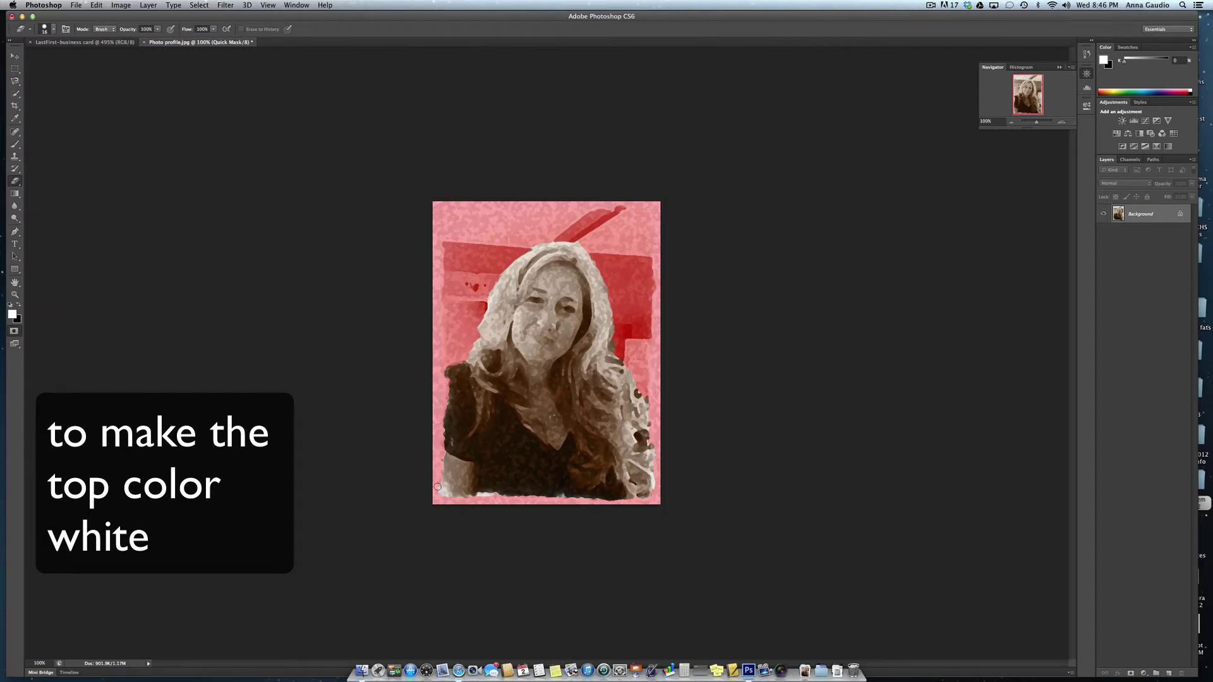
{"action": "left_click_drag", "start_coordinate": [633, 366], "coordinate": [630, 409]}
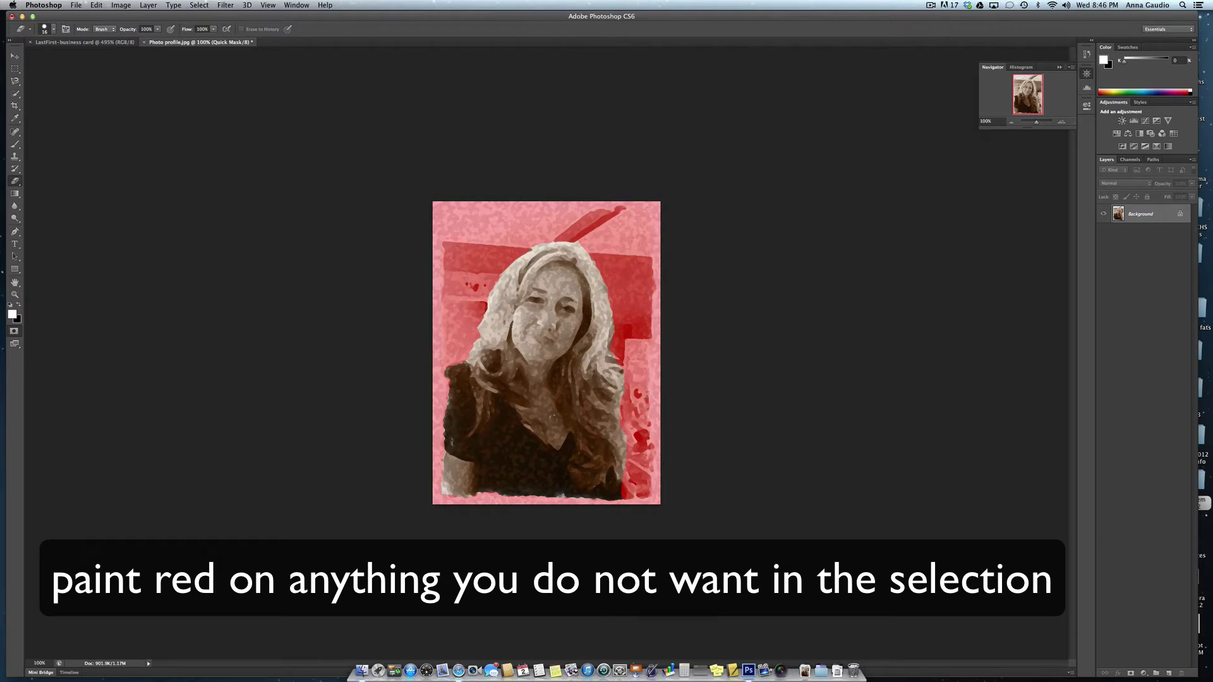
{"action": "left_click", "coordinate": [15, 332]}
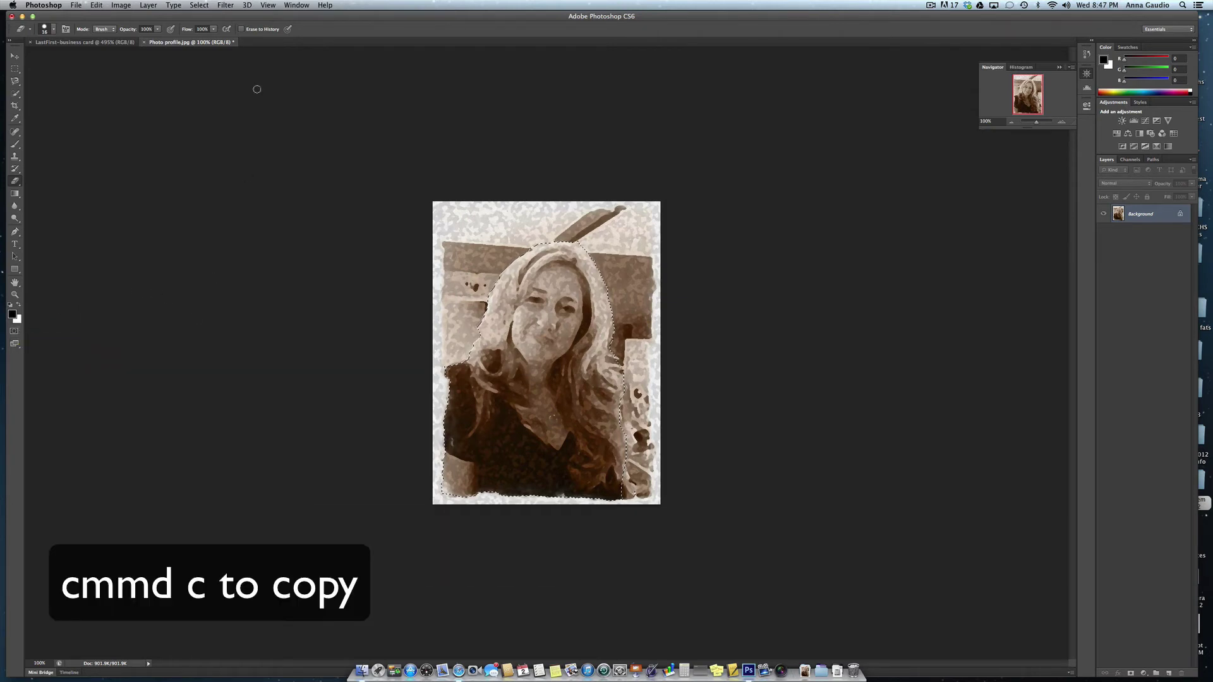
Paste the copied portrait into the business card document and scale it to about 22% in the card's lower-right corner
{"action": "left_click", "coordinate": [117, 42]}
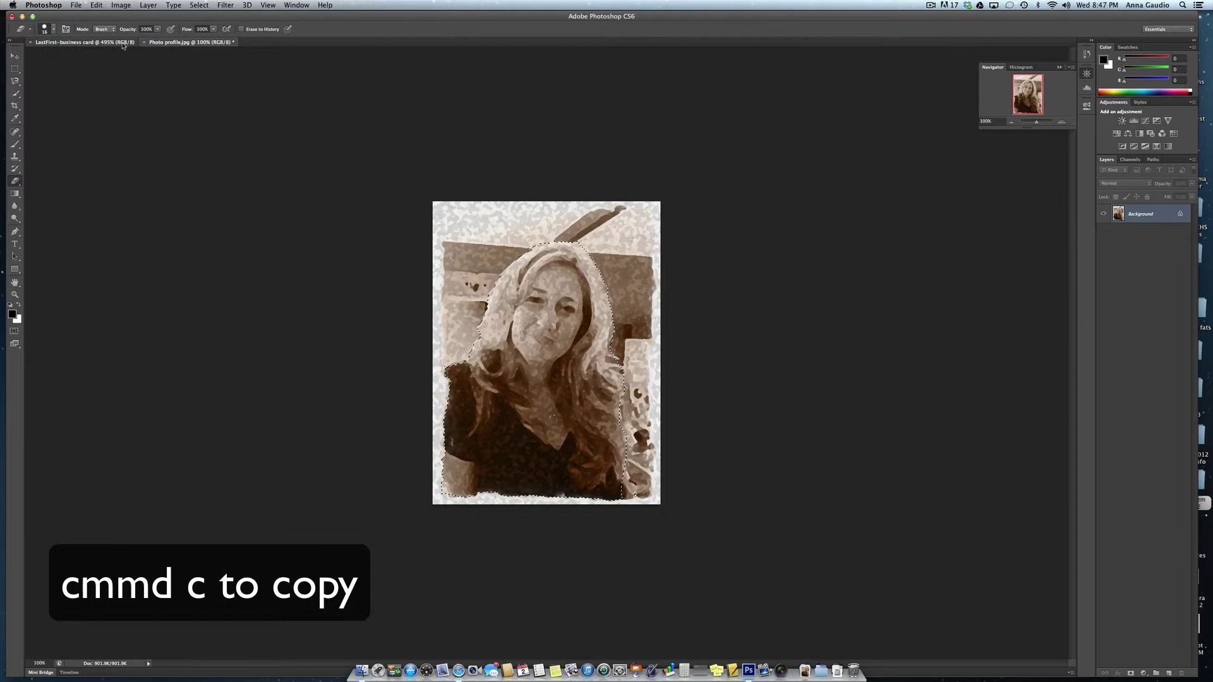
{"action": "key", "text": "super+v"}
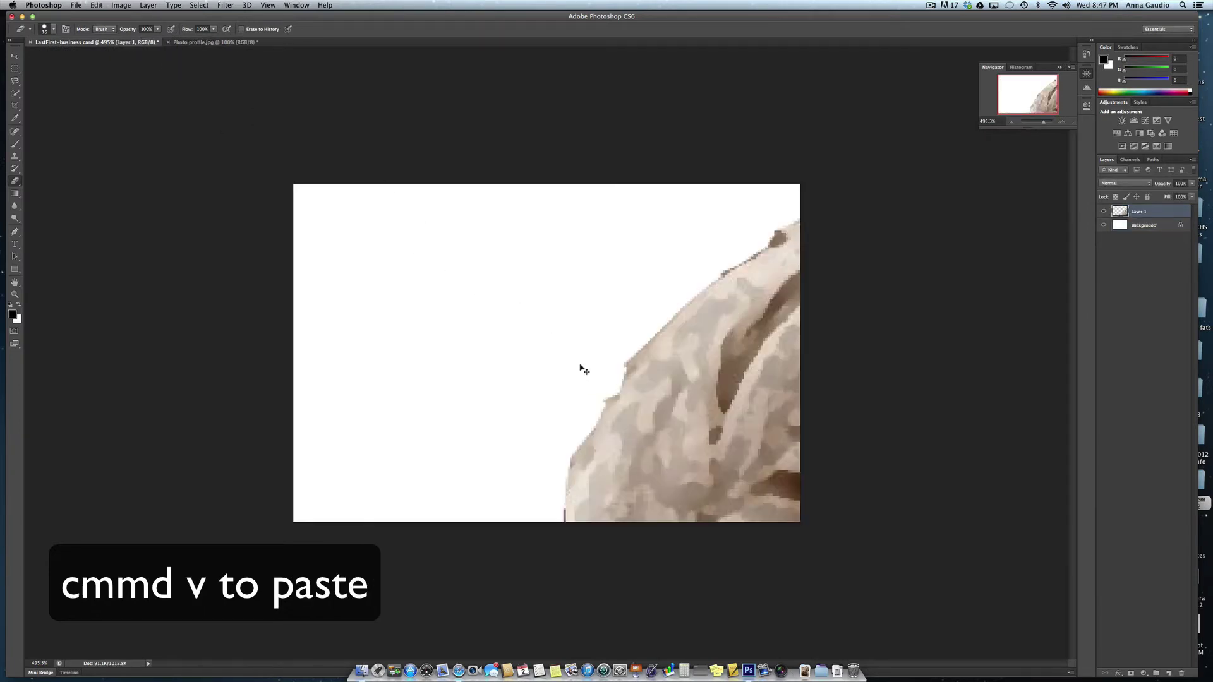
{"action": "key", "text": "super+t"}
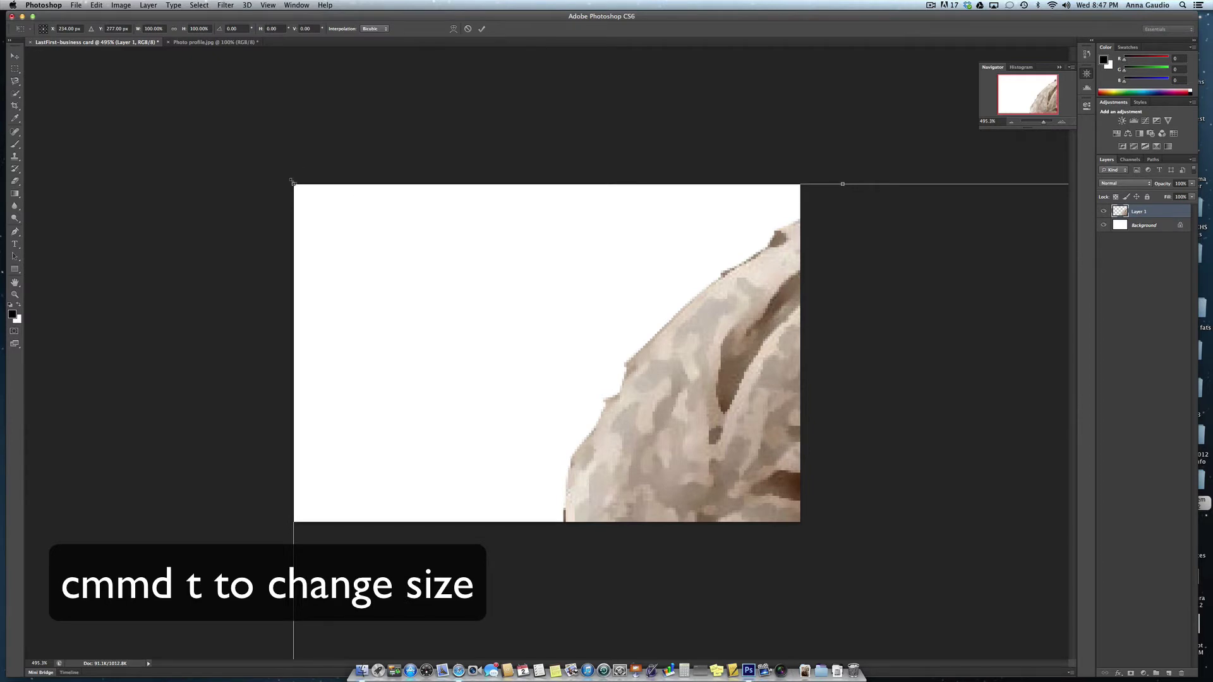
{"action": "left_click_drag", "start_coordinate": [292, 184], "coordinate": [626, 420]}
{"action": "left_click_drag", "start_coordinate": [674, 502], "coordinate": [305, 112]}
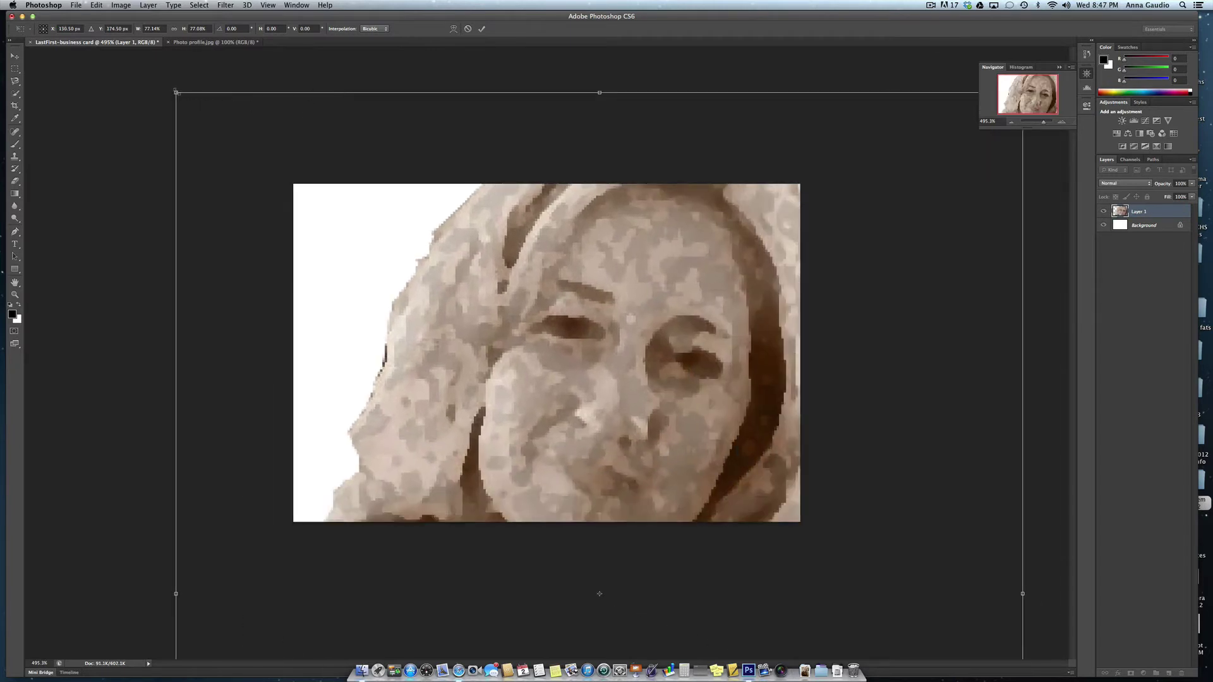
{"action": "left_click_drag", "start_coordinate": [177, 93], "coordinate": [594, 247]}
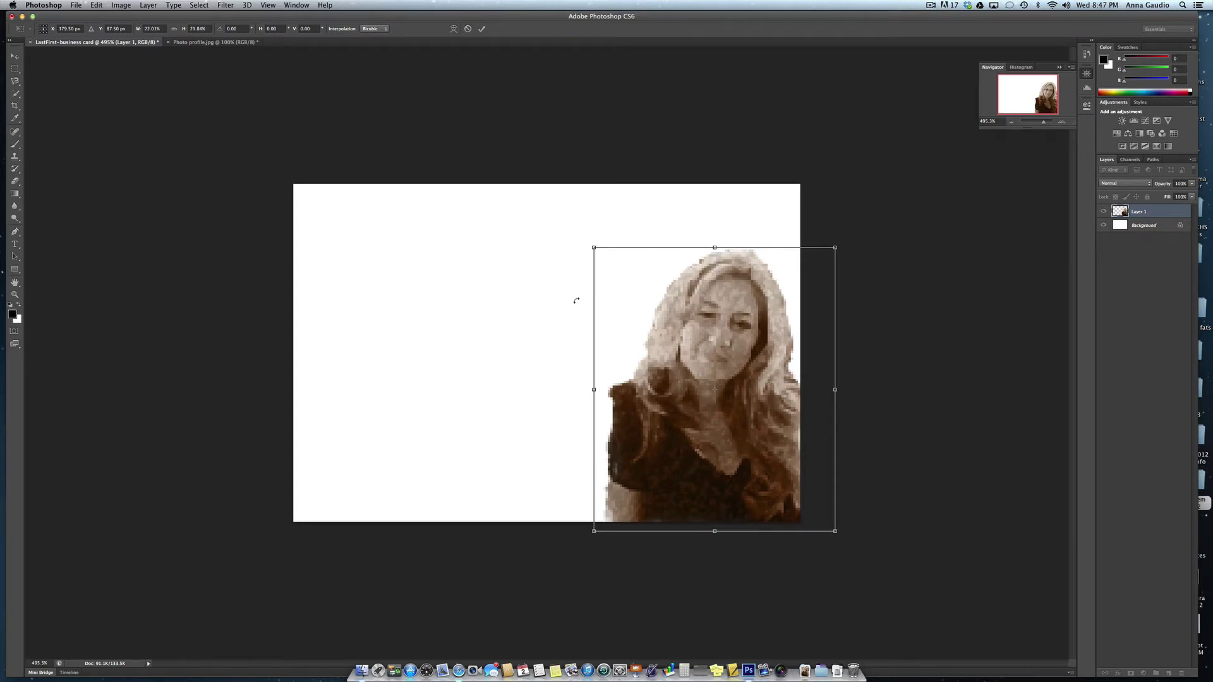
{"action": "key", "text": "Return"}
{"action": "key", "text": "e"}
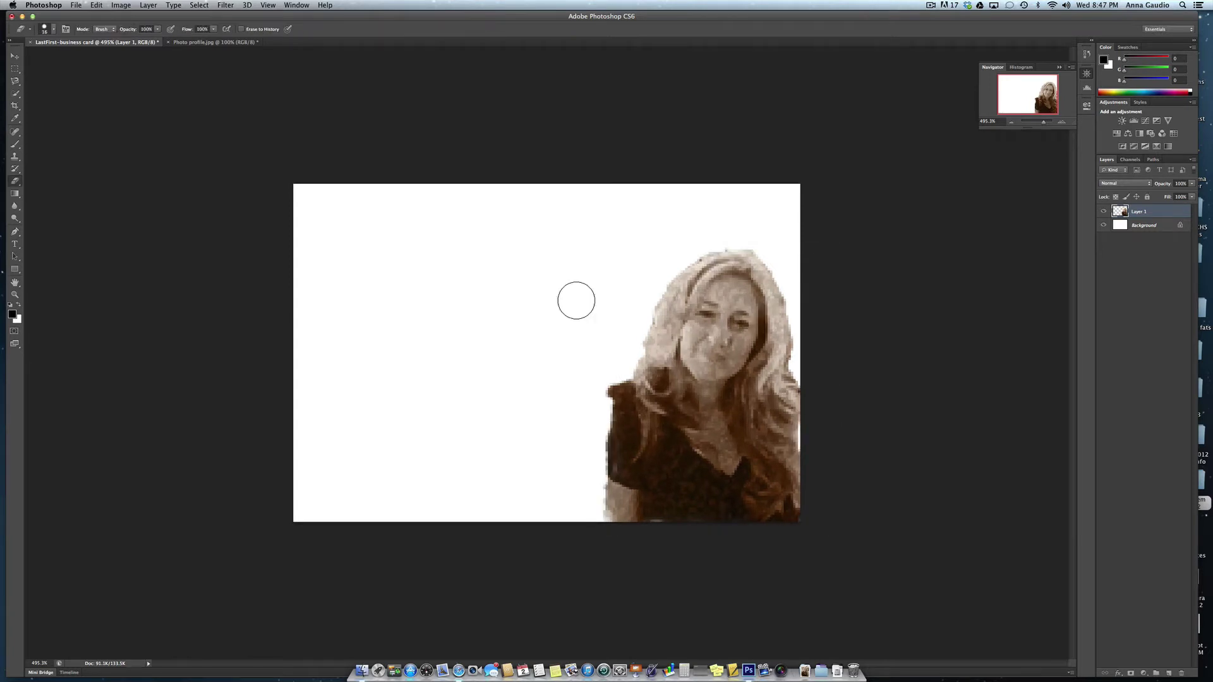
Select a full-width rectangular strip along the card's upper edge, about a quarter of the card's height
{"action": "left_click", "coordinate": [15, 69]}
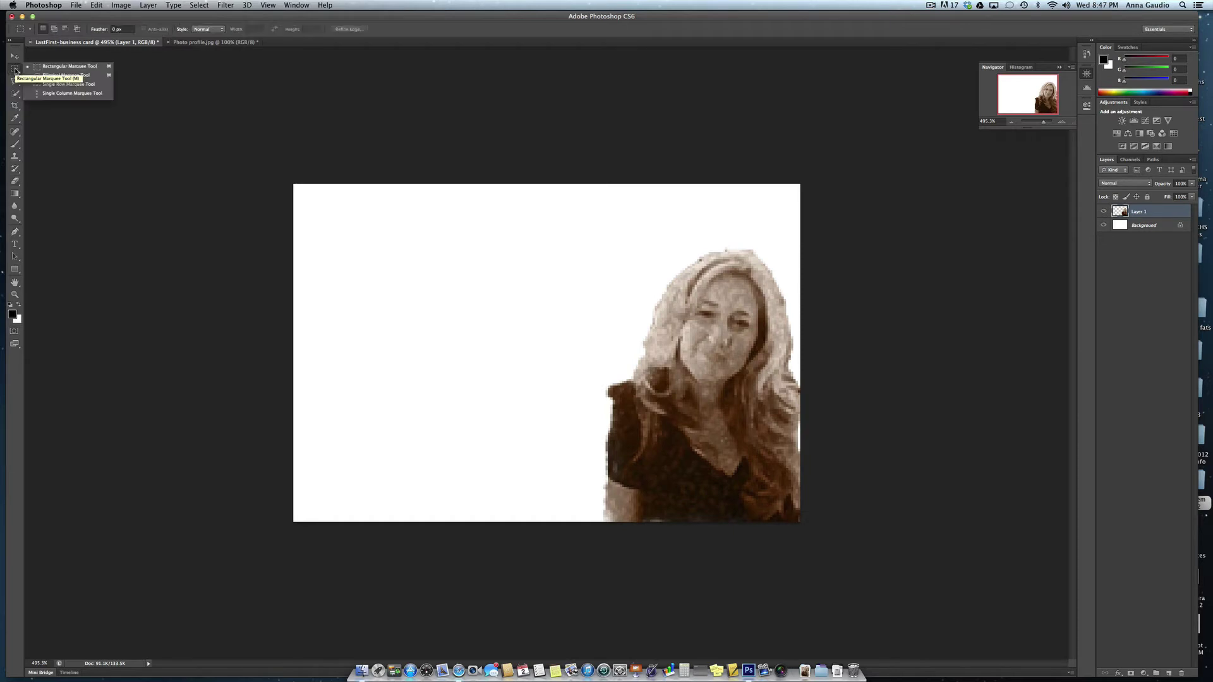
{"action": "left_click", "coordinate": [87, 67]}
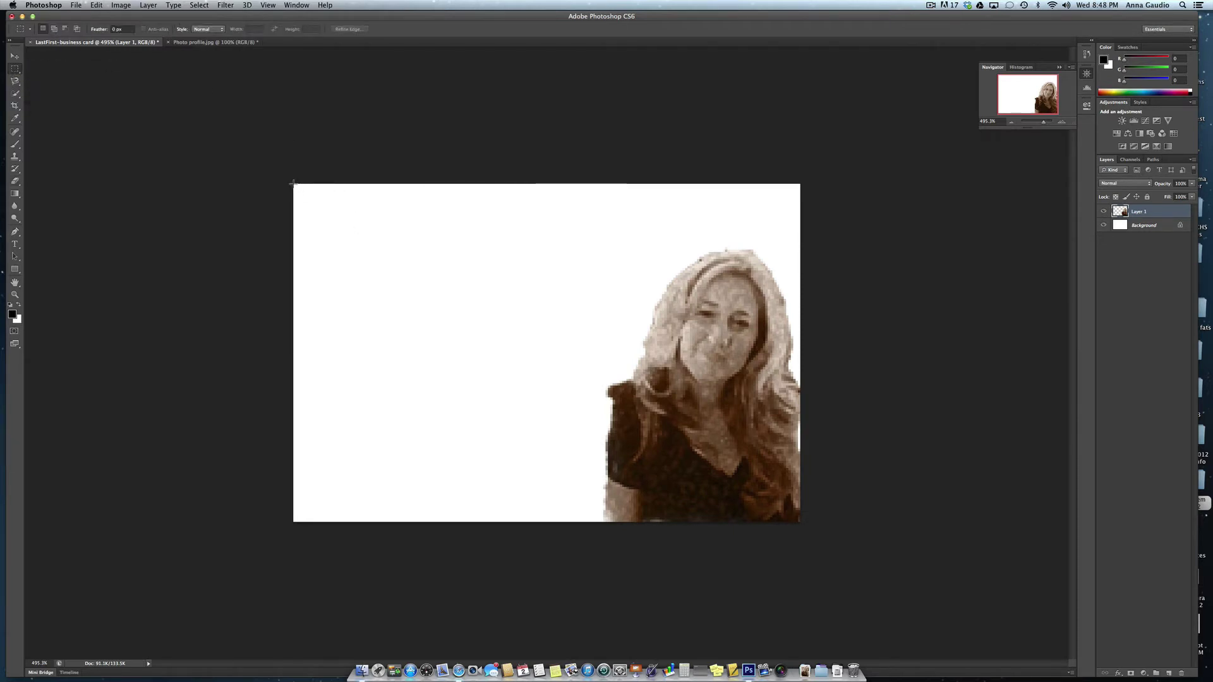
{"action": "left_click_drag", "start_coordinate": [293, 184], "coordinate": [801, 273]}
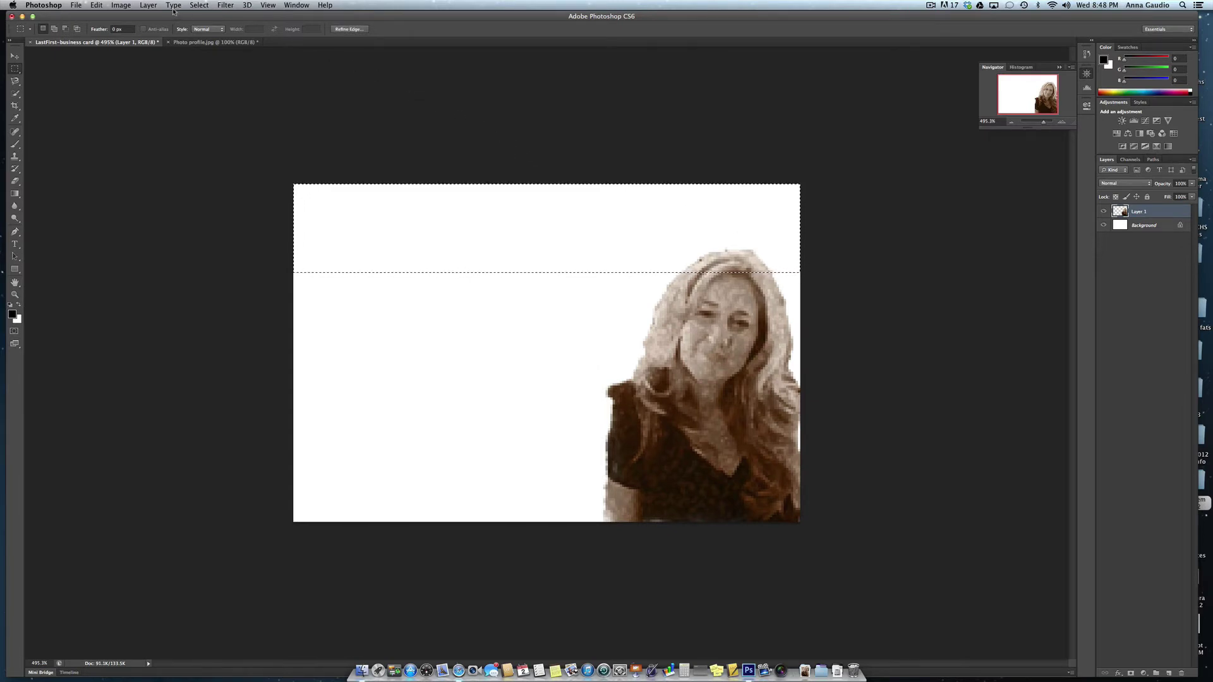
Fill the selected strip with a Solid Color layer in dark brown #2c1402 sampled from the portrait, and move the portrait layer above it
{"action": "left_click", "coordinate": [149, 5]}
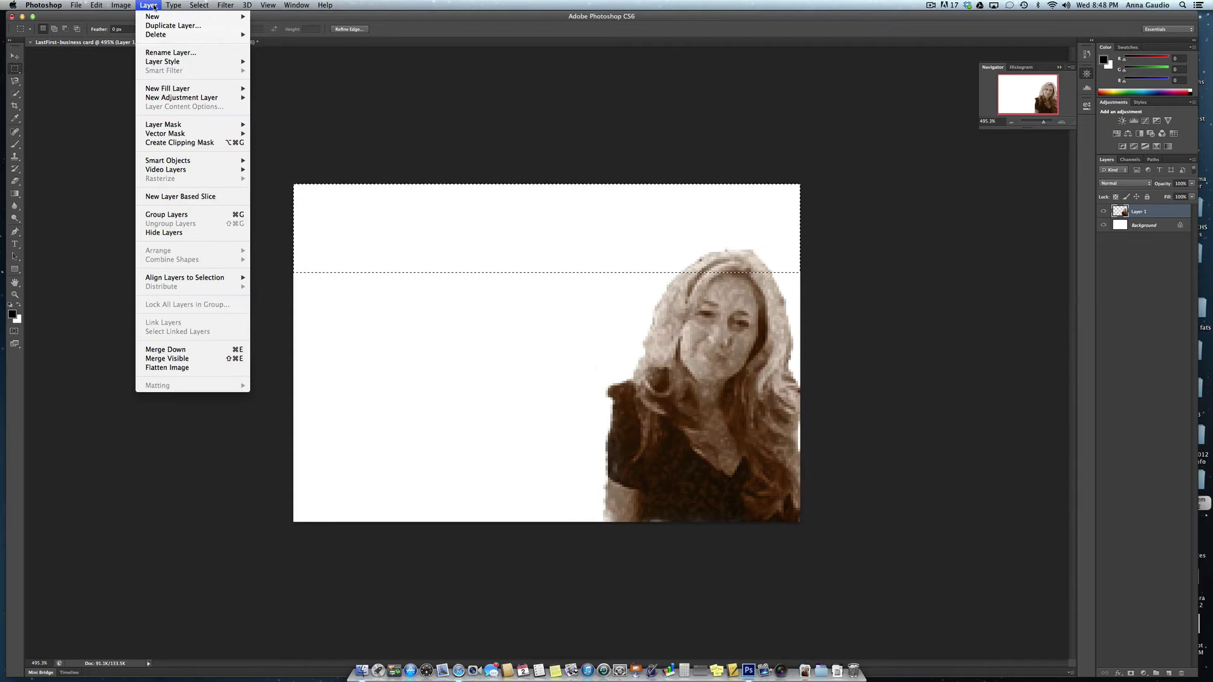
{"action": "mouse_move", "coordinate": [189, 88]}
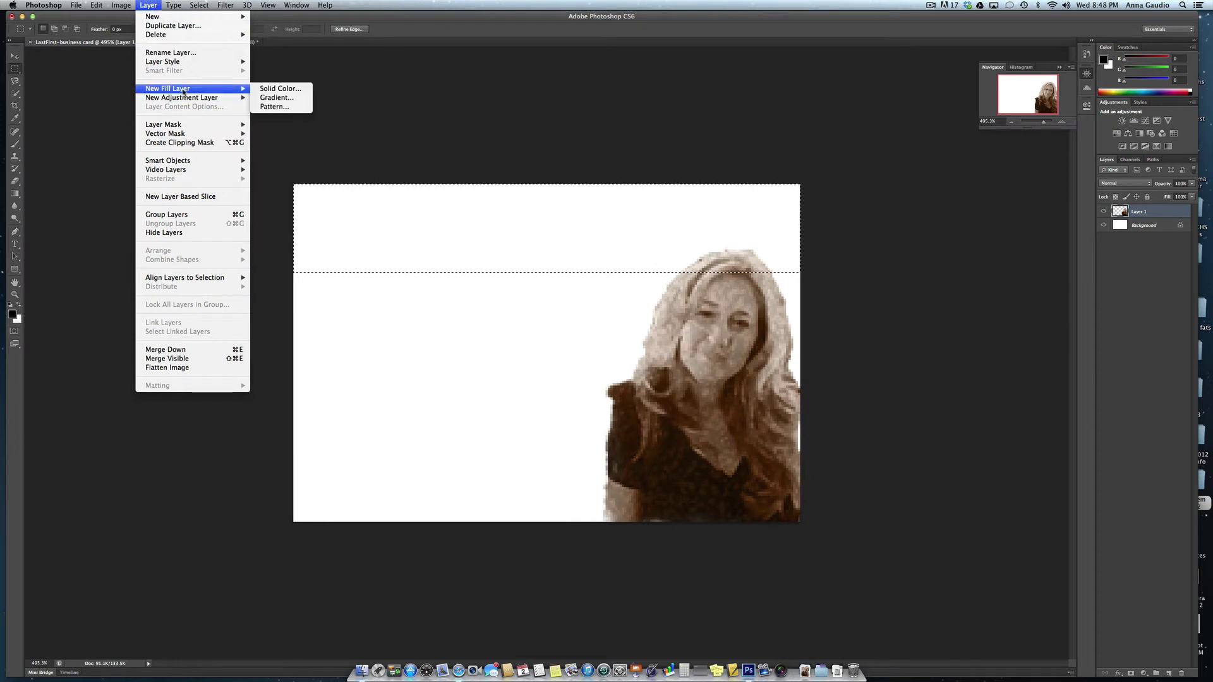
{"action": "left_click", "coordinate": [292, 90]}
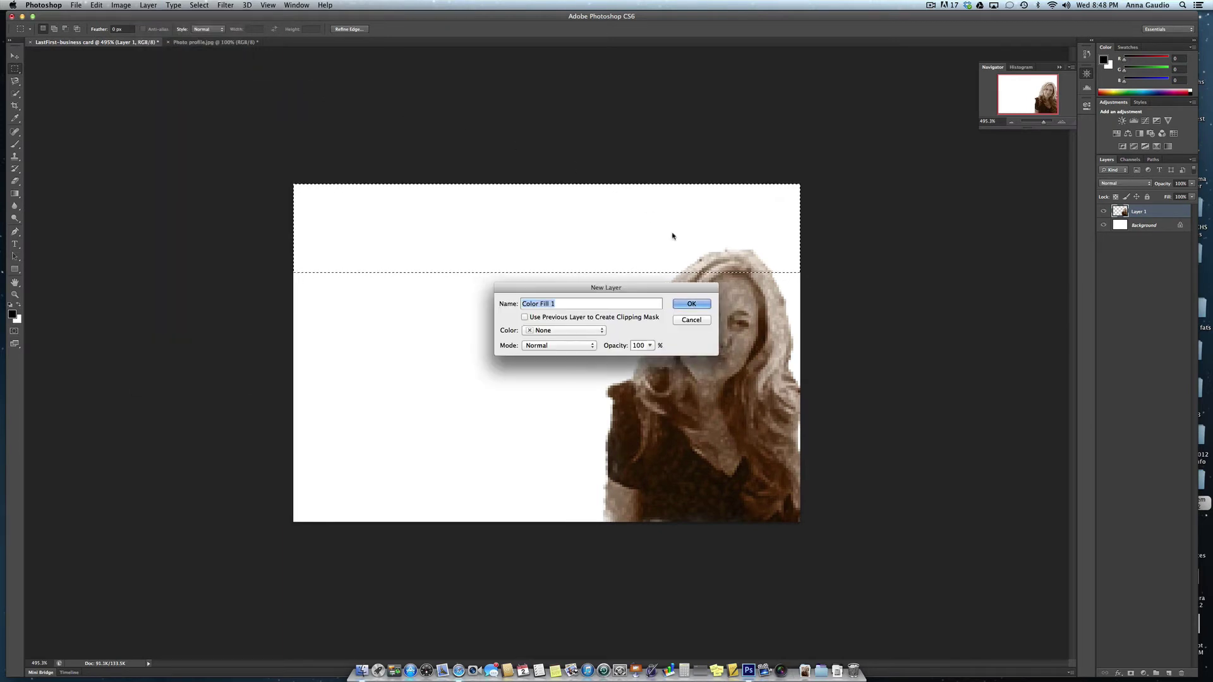
{"action": "left_click", "coordinate": [698, 305]}
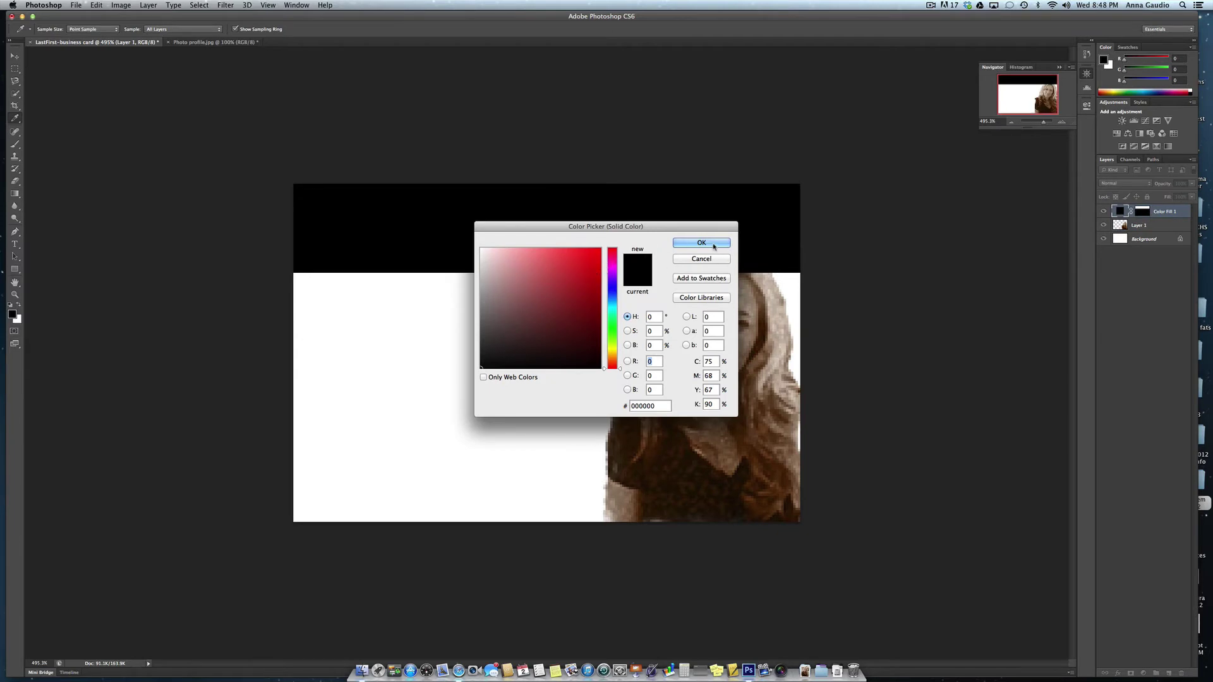
{"action": "left_click_drag", "start_coordinate": [661, 231], "coordinate": [966, 229]}
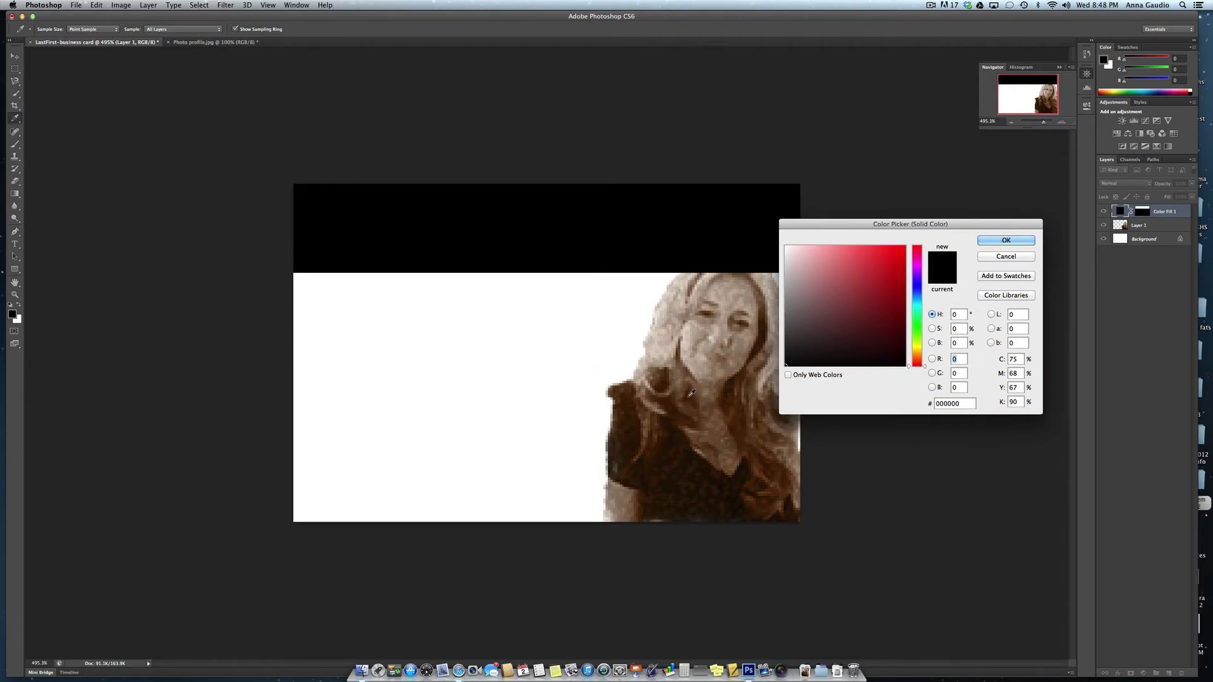
{"action": "left_click", "coordinate": [689, 397]}
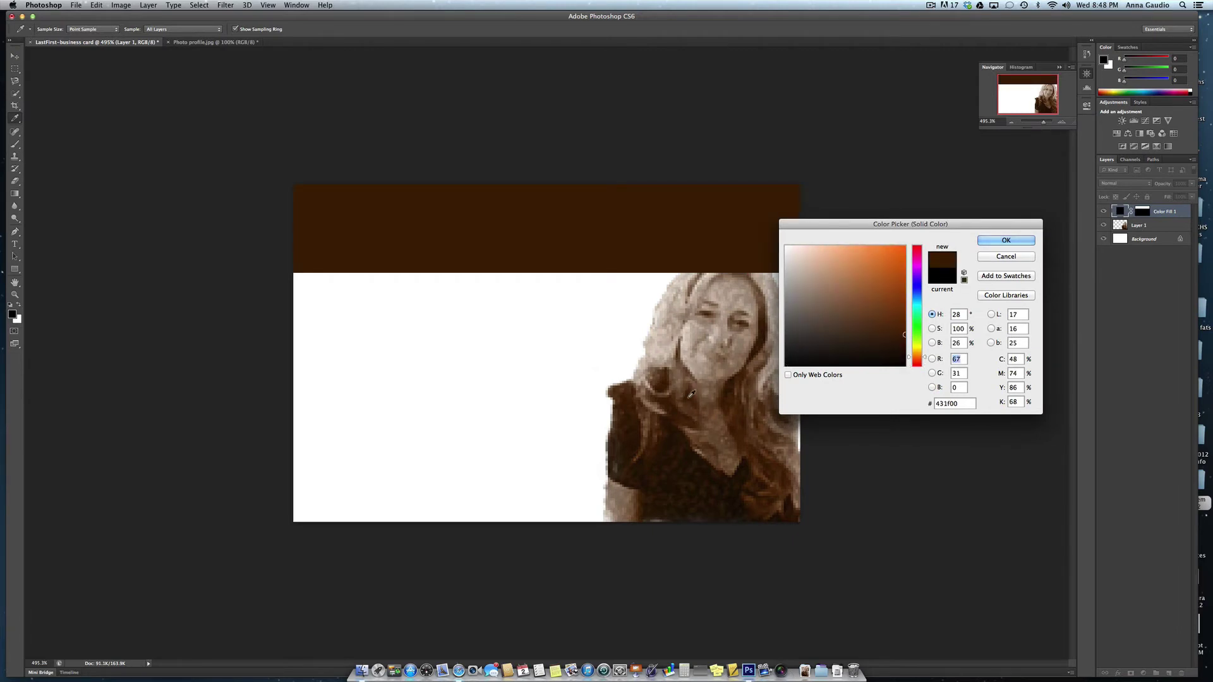
{"action": "left_click", "coordinate": [670, 426]}
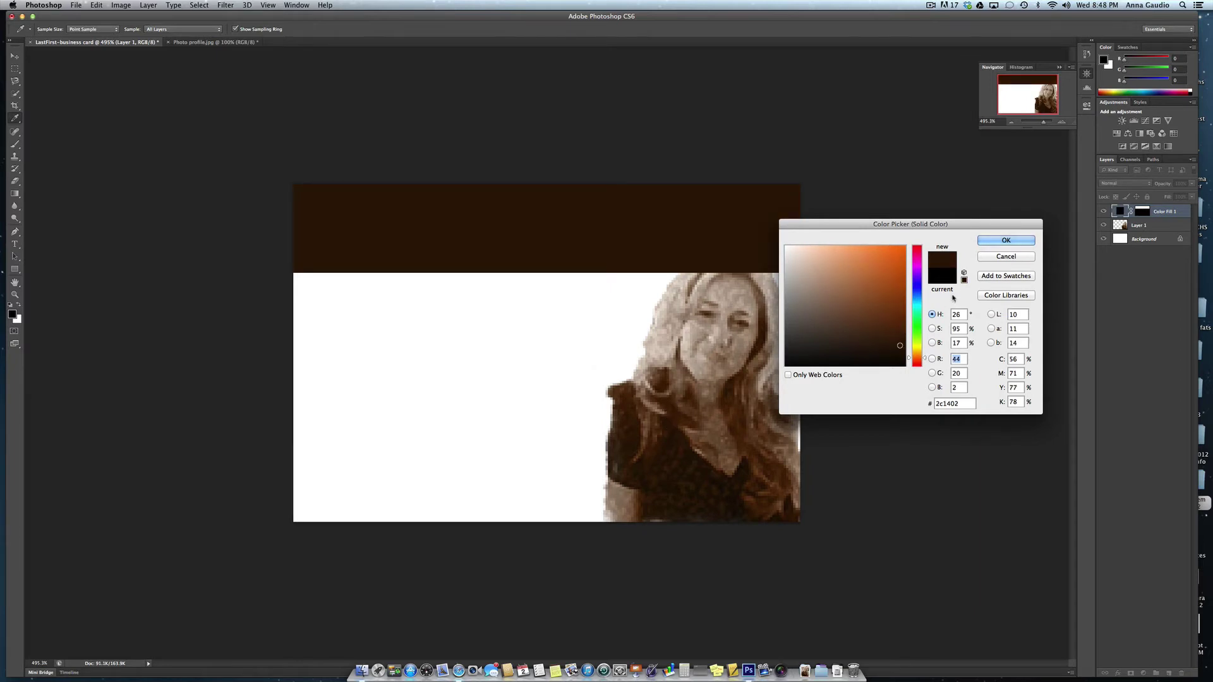
{"action": "left_click", "coordinate": [1017, 241]}
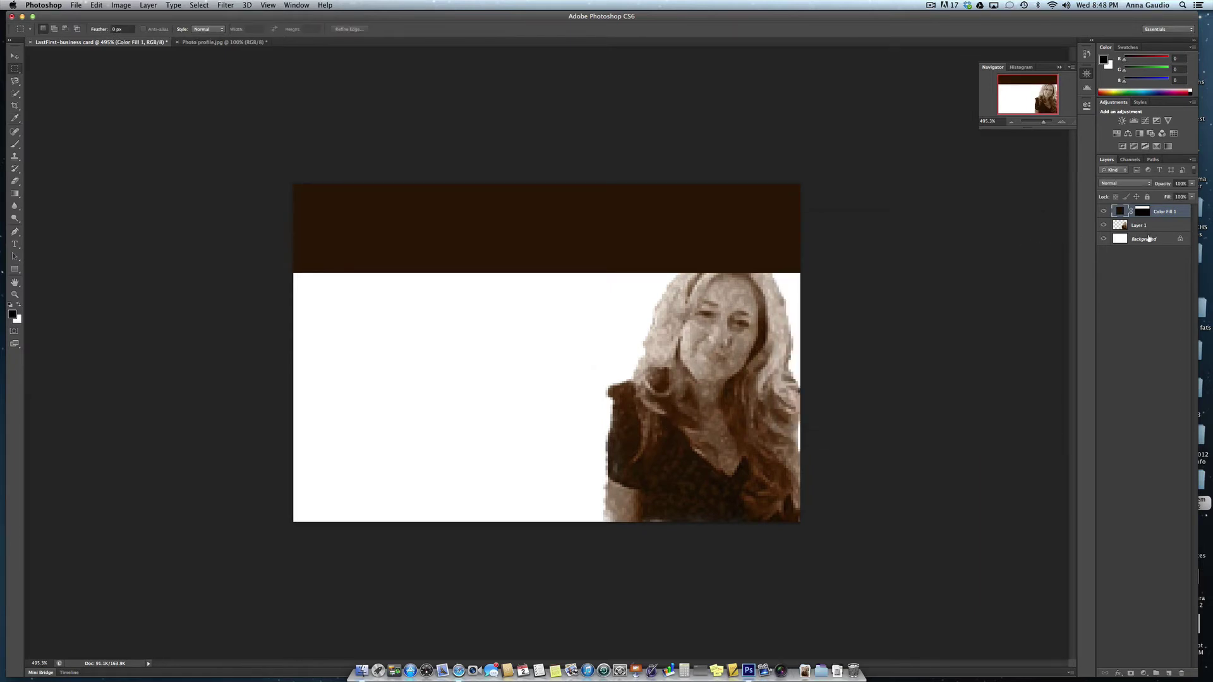
{"action": "left_click_drag", "start_coordinate": [1150, 226], "coordinate": [1148, 209]}
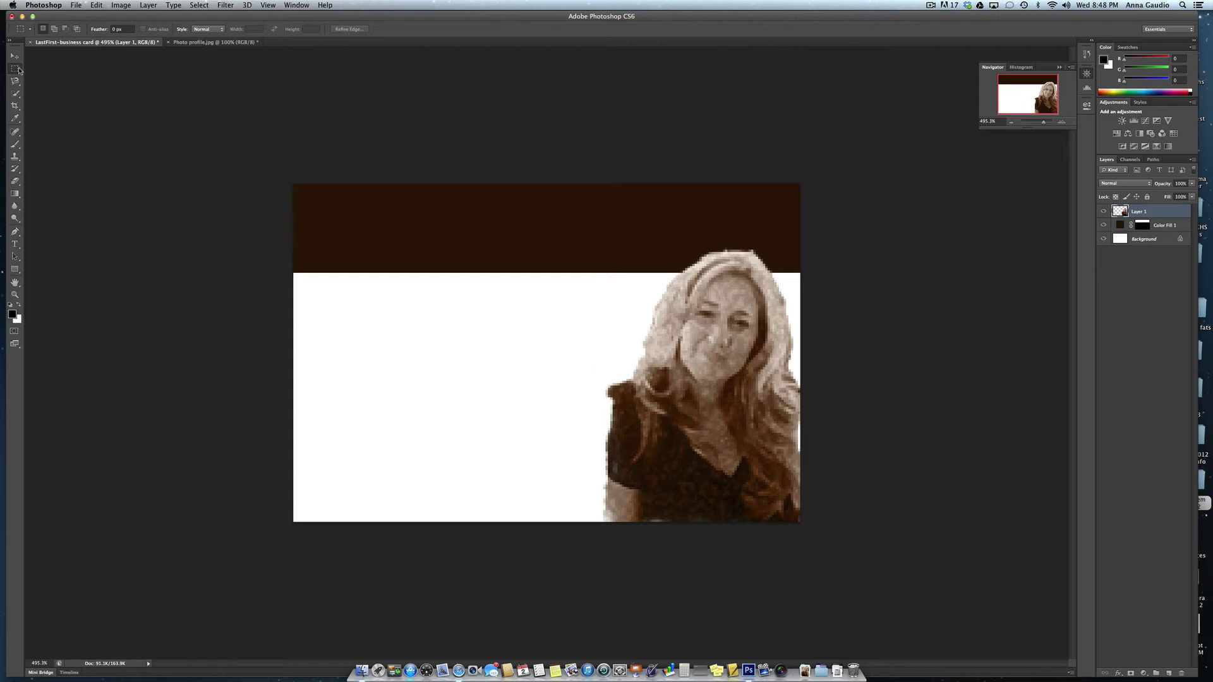
Fill a full-width rectangle just below the dark band with a Solid Color layer in brown #482205 sampled from the portrait, placing the portrait layer on top
{"action": "left_click_drag", "start_coordinate": [19, 69], "coordinate": [61, 67]}
{"action": "left_click_drag", "start_coordinate": [293, 273], "coordinate": [801, 417]}
{"action": "left_click", "coordinate": [171, 6]}
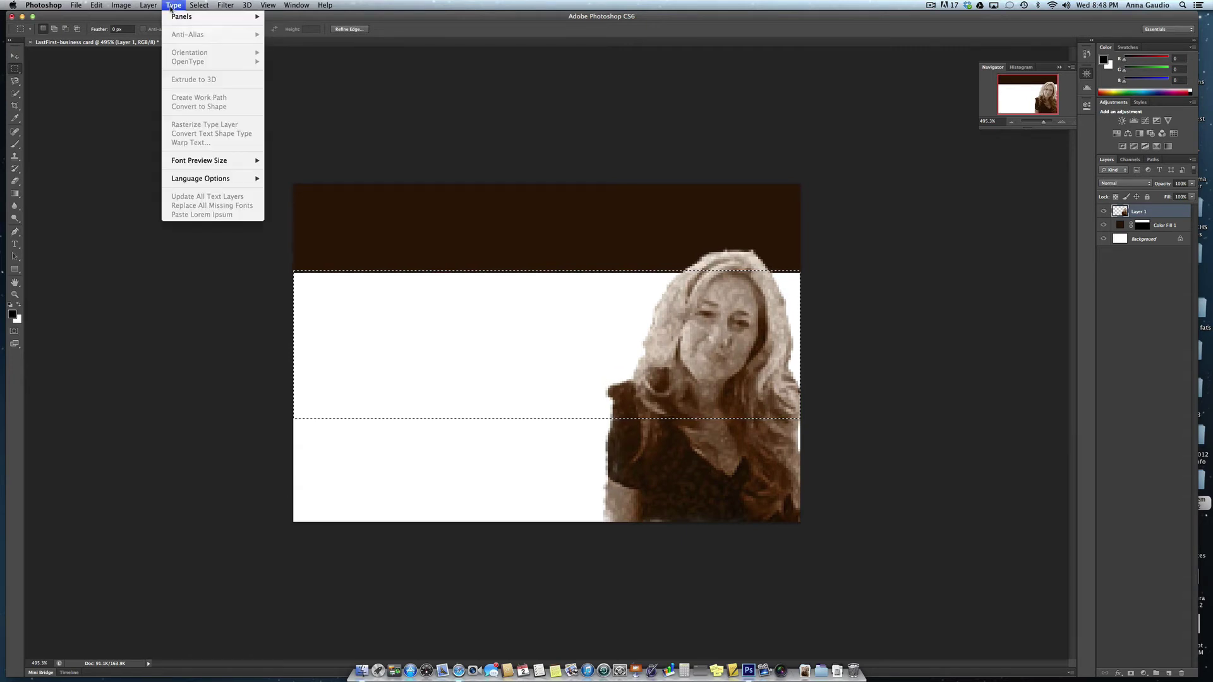
{"action": "mouse_move", "coordinate": [147, 6]}
{"action": "mouse_move", "coordinate": [174, 100]}
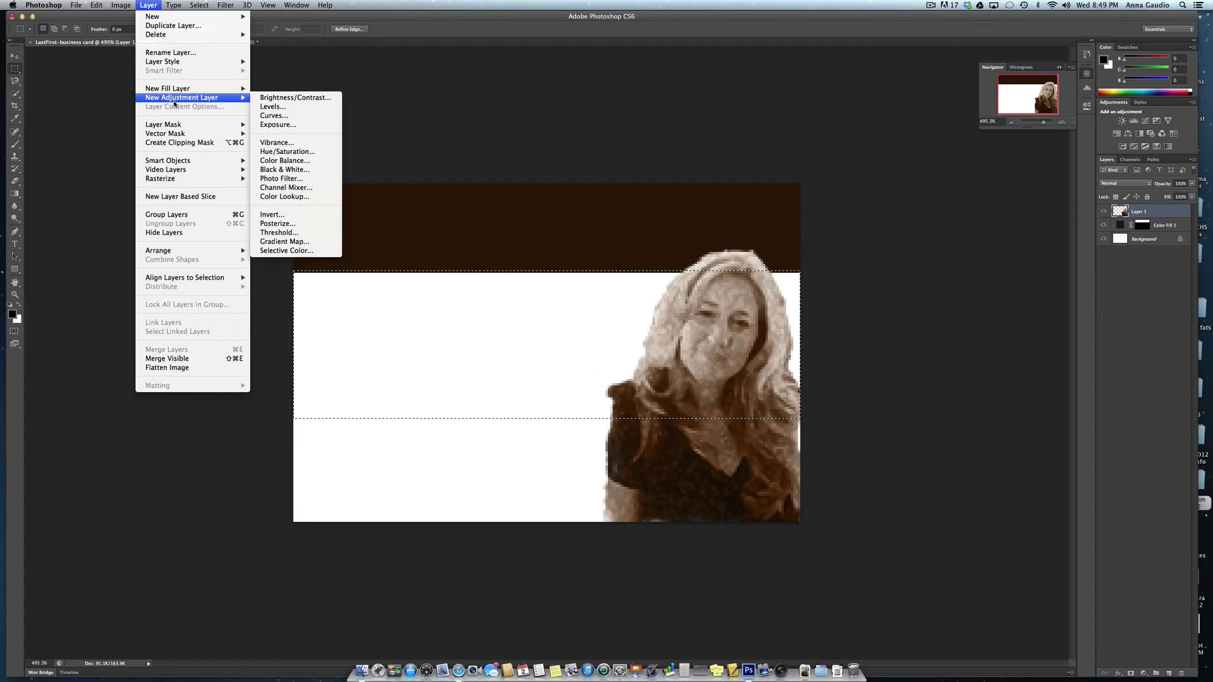
{"action": "left_click", "coordinate": [273, 89]}
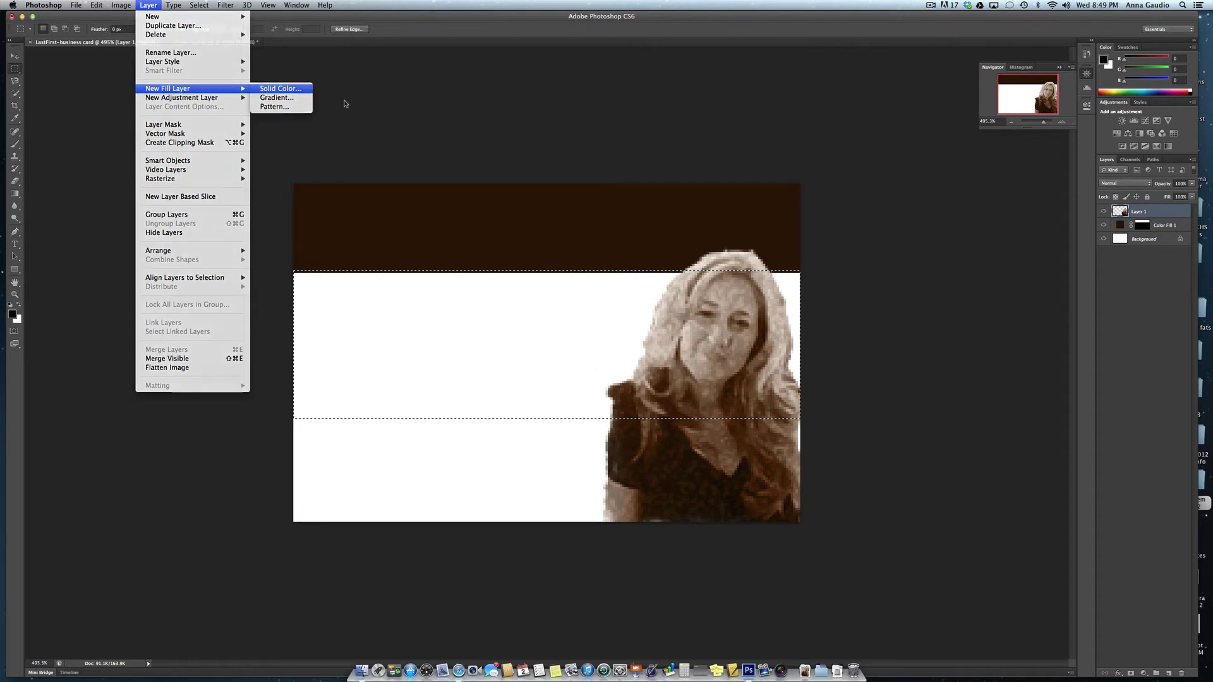
{"action": "left_click", "coordinate": [702, 305]}
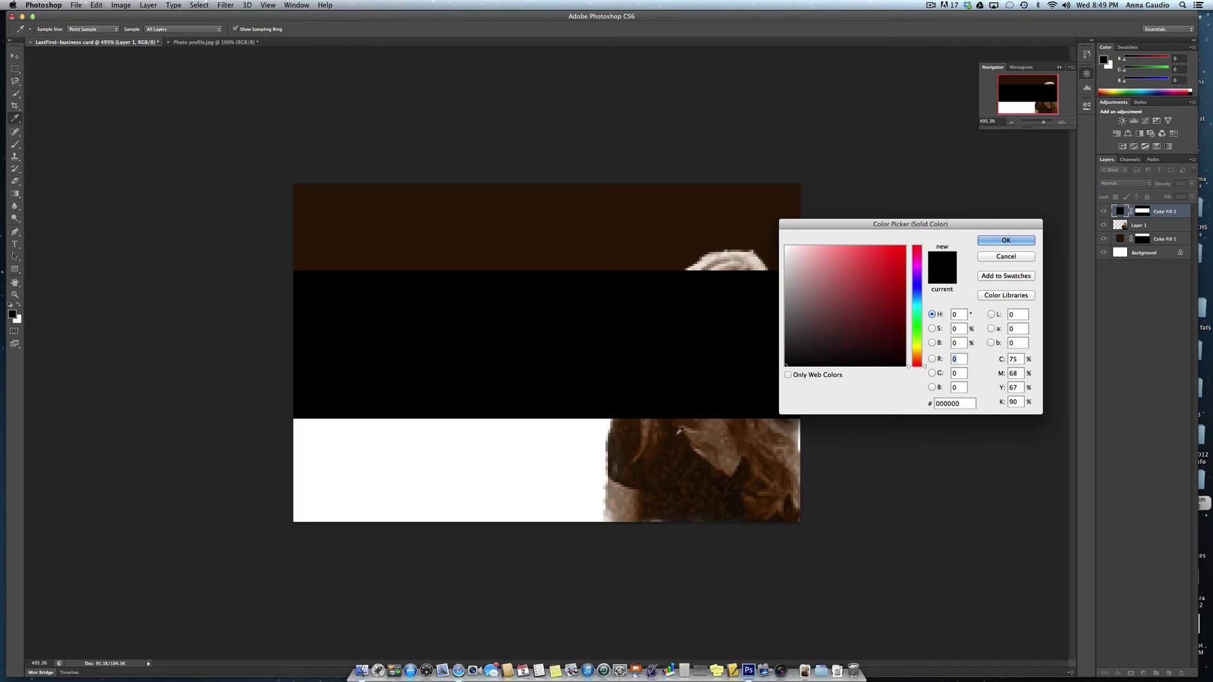
{"action": "left_click", "coordinate": [663, 434]}
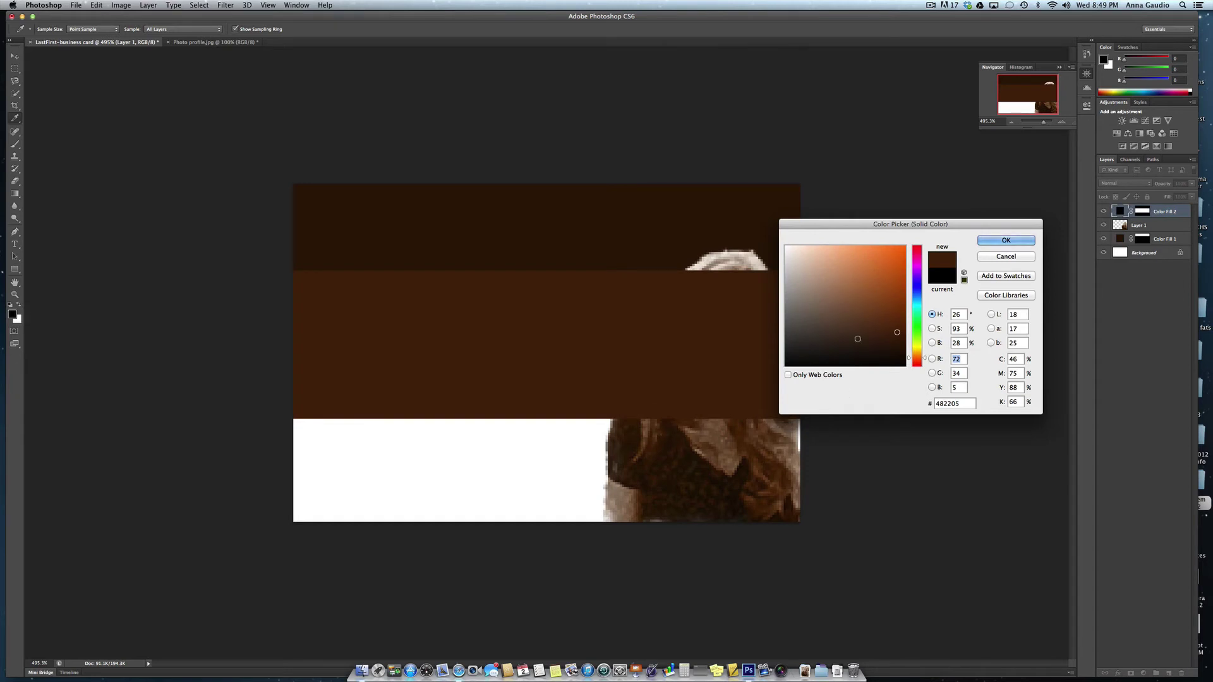
{"action": "key", "text": "Return"}
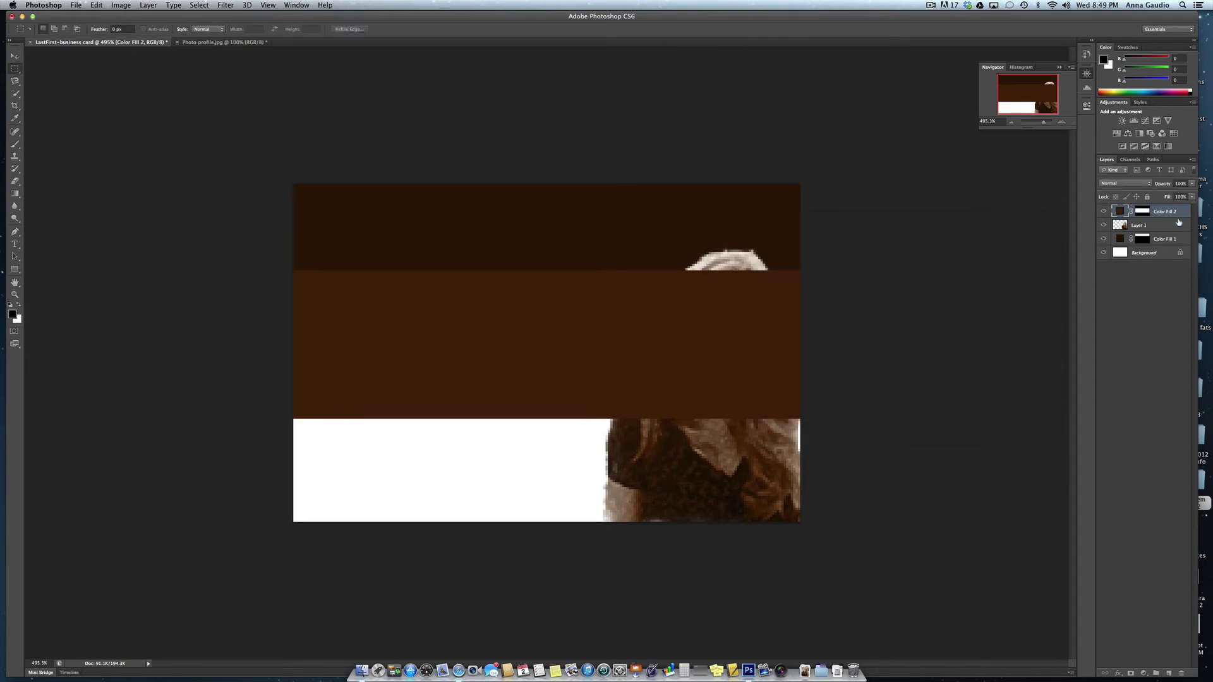
{"action": "left_click_drag", "start_coordinate": [1160, 225], "coordinate": [1161, 211]}
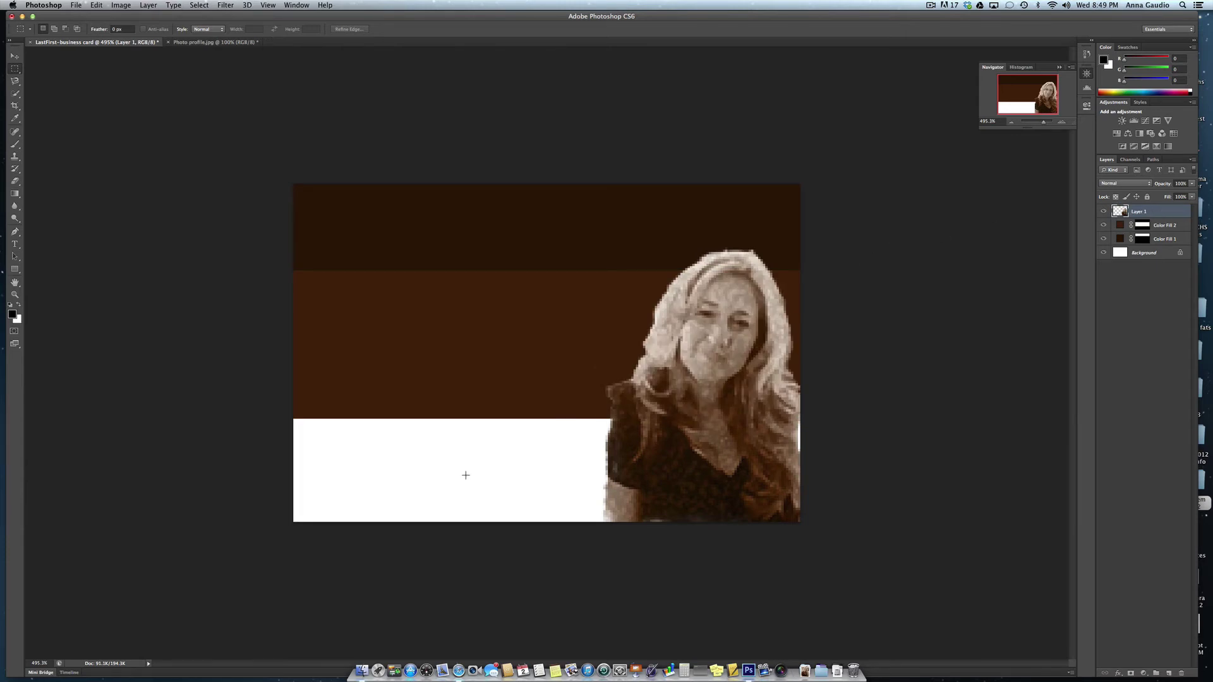
{"action": "left_click", "coordinate": [16, 69]}
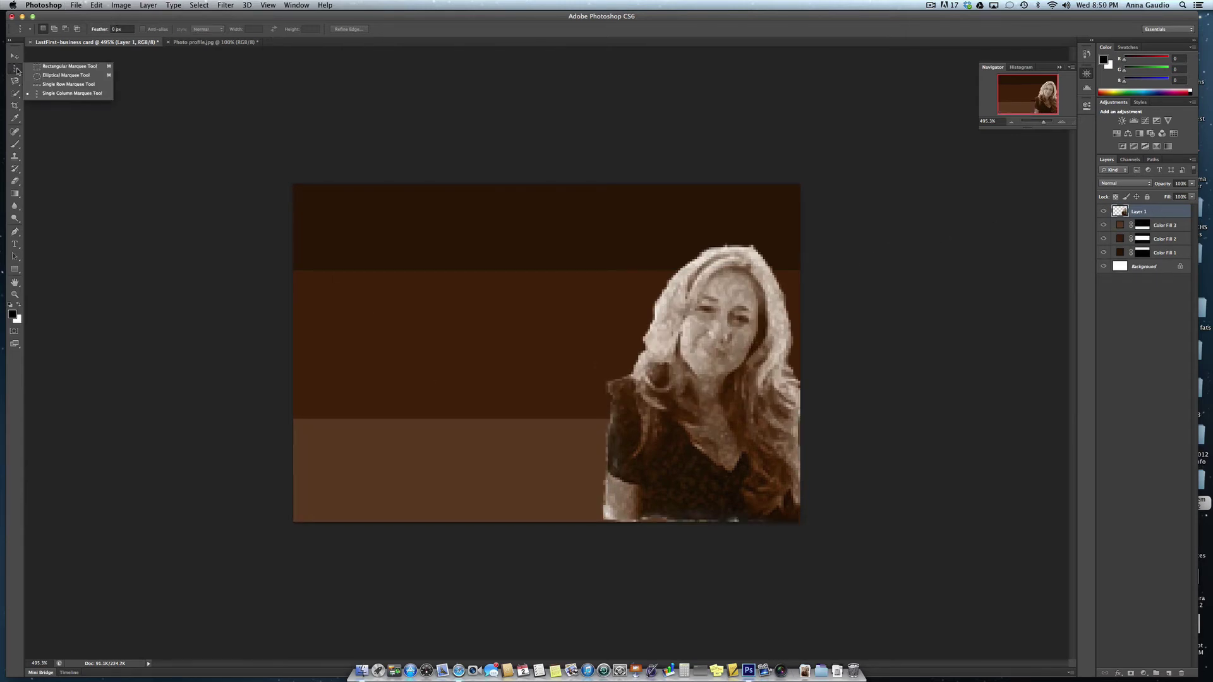
{"action": "left_click", "coordinate": [51, 67]}
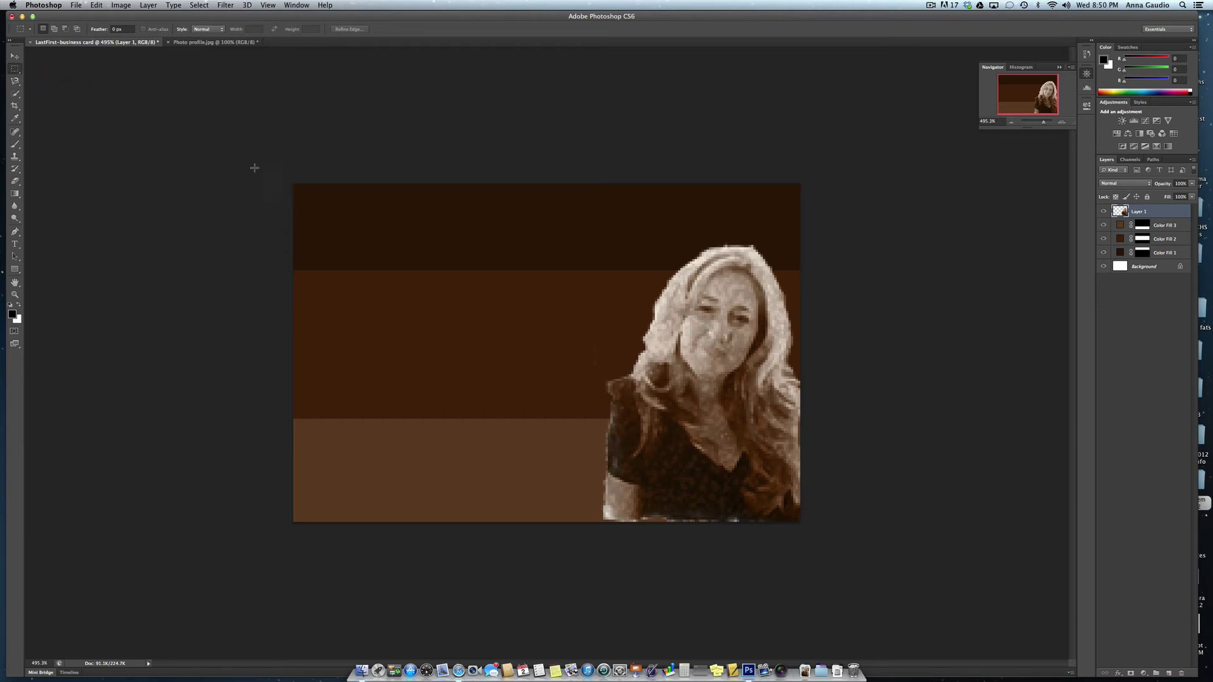
{"action": "left_click_drag", "start_coordinate": [292, 184], "coordinate": [346, 199]}
{"action": "left_click_drag", "start_coordinate": [386, 391], "coordinate": [383, 529]}
{"action": "key", "text": "super+d"}
{"action": "left_click", "coordinate": [17, 72]}
{"action": "left_click", "coordinate": [62, 76]}
{"action": "left_click_drag", "start_coordinate": [409, 271], "coordinate": [569, 414]}
{"action": "key", "text": "ctrl+d"}
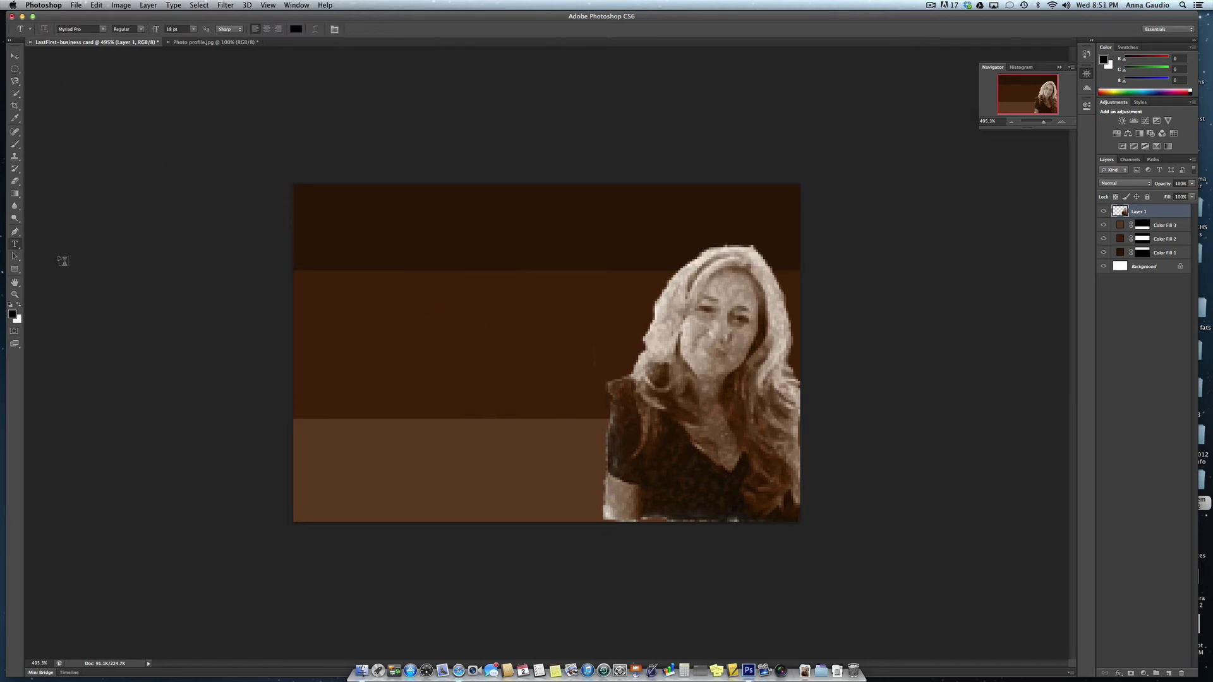
Add the text "Teacher" near the card's left edge, at the boundary between the upper and middle bands
{"action": "left_click", "coordinate": [16, 244]}
{"action": "left_click", "coordinate": [323, 292]}
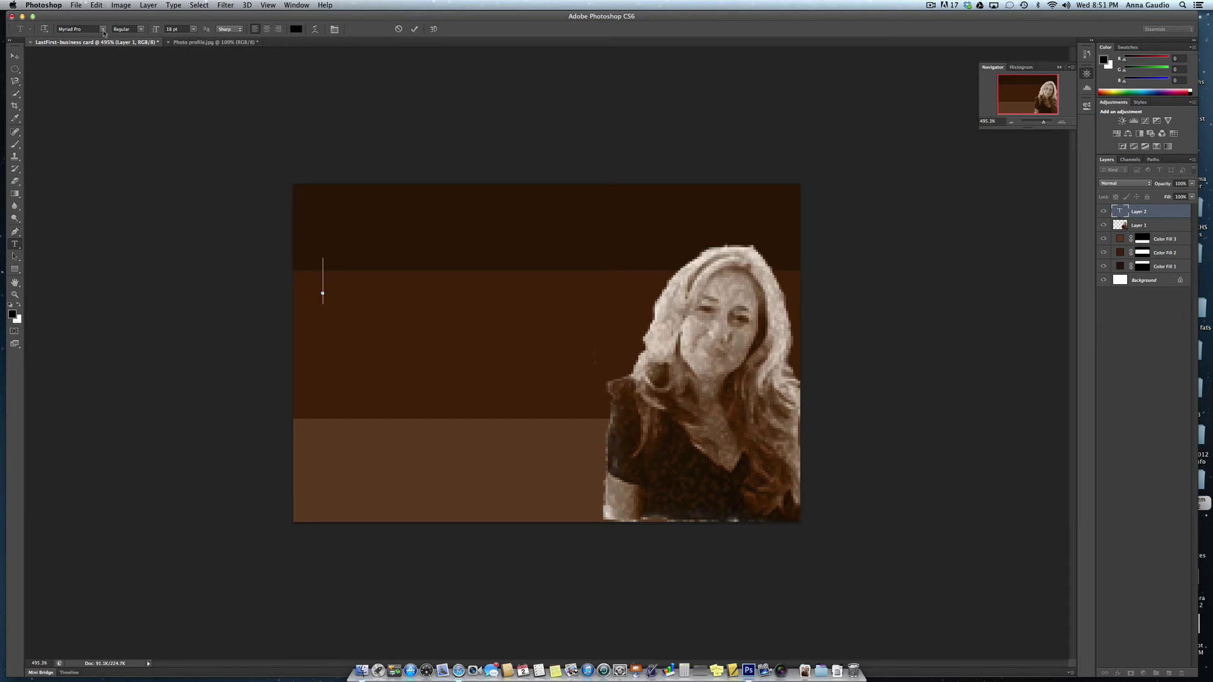
{"action": "left_click", "coordinate": [193, 30]}
{"action": "left_click", "coordinate": [194, 30]}
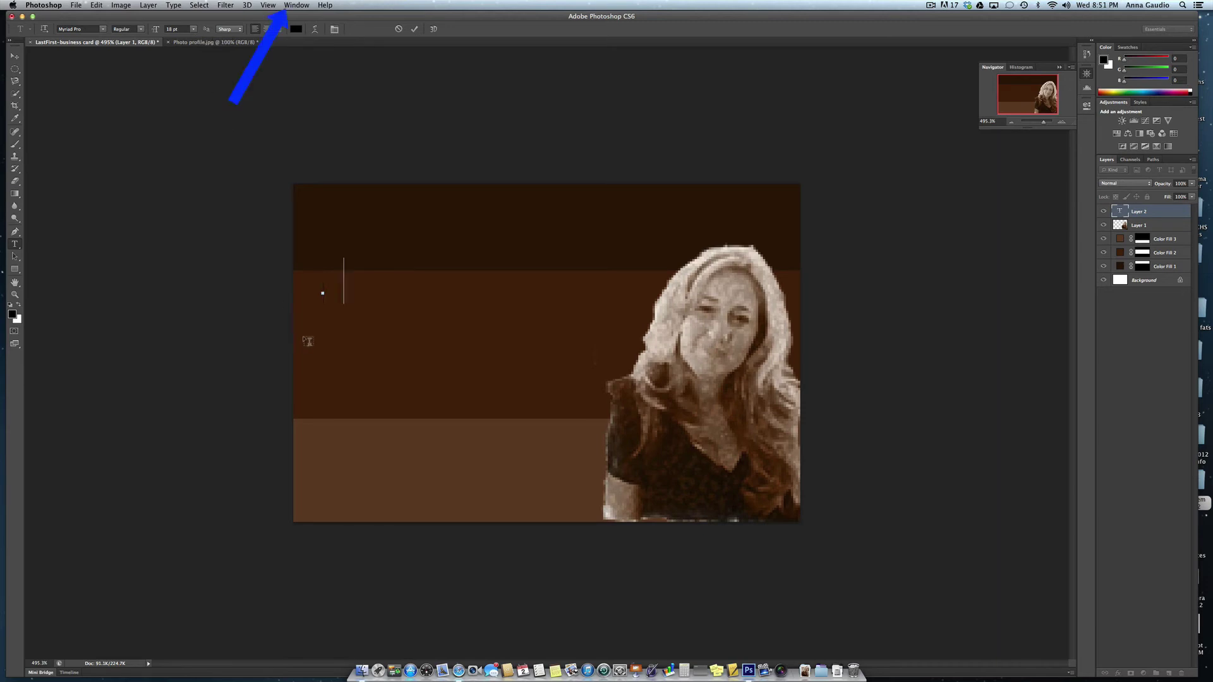
{"action": "type", "text": "Teacher"}
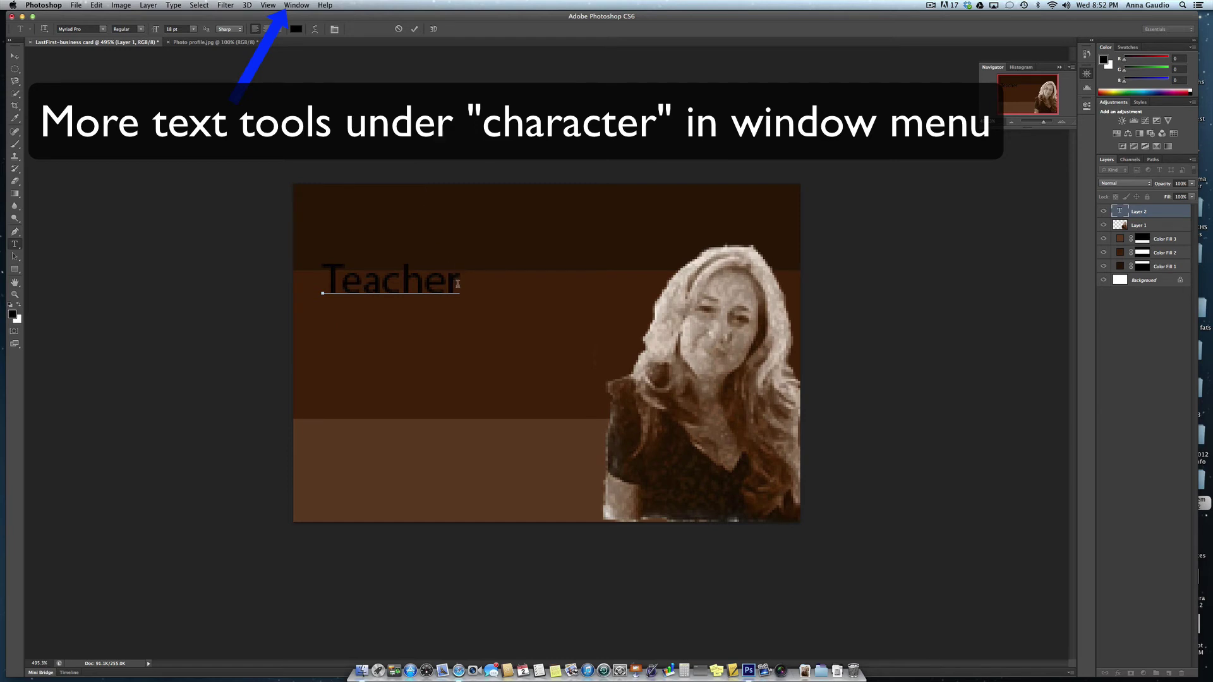
Set the font style of the "Teacher" text to Bold
{"action": "left_click_drag", "start_coordinate": [459, 284], "coordinate": [325, 288]}
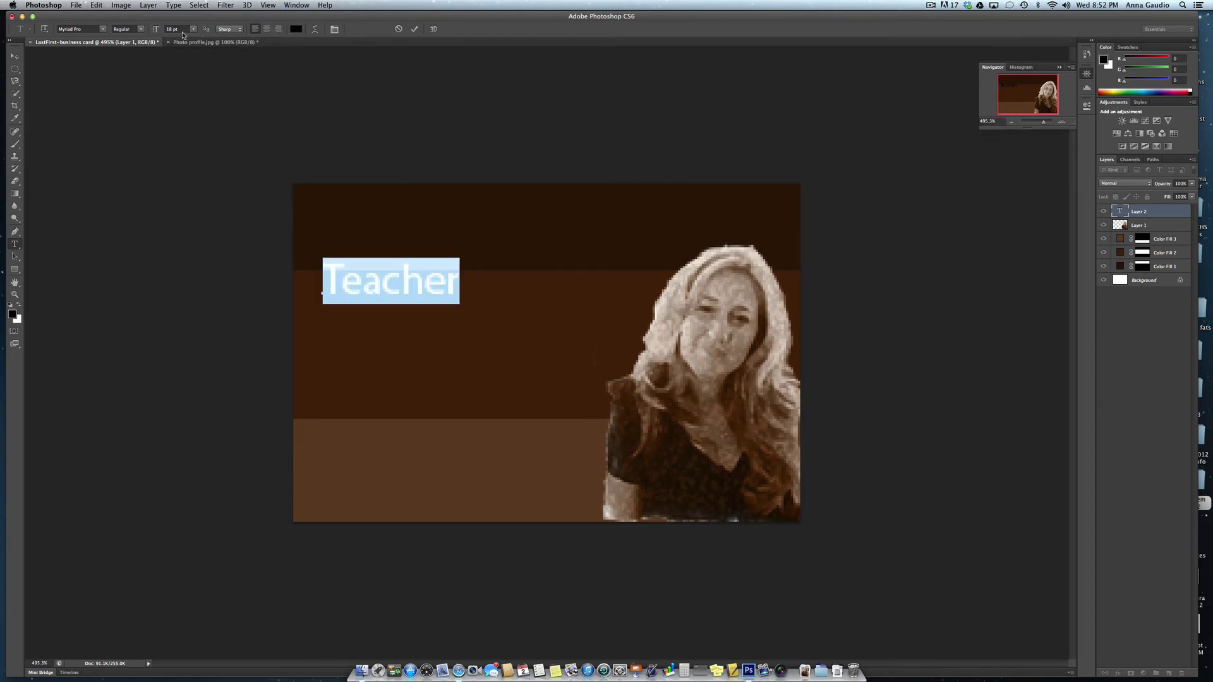
{"action": "left_click", "coordinate": [143, 32]}
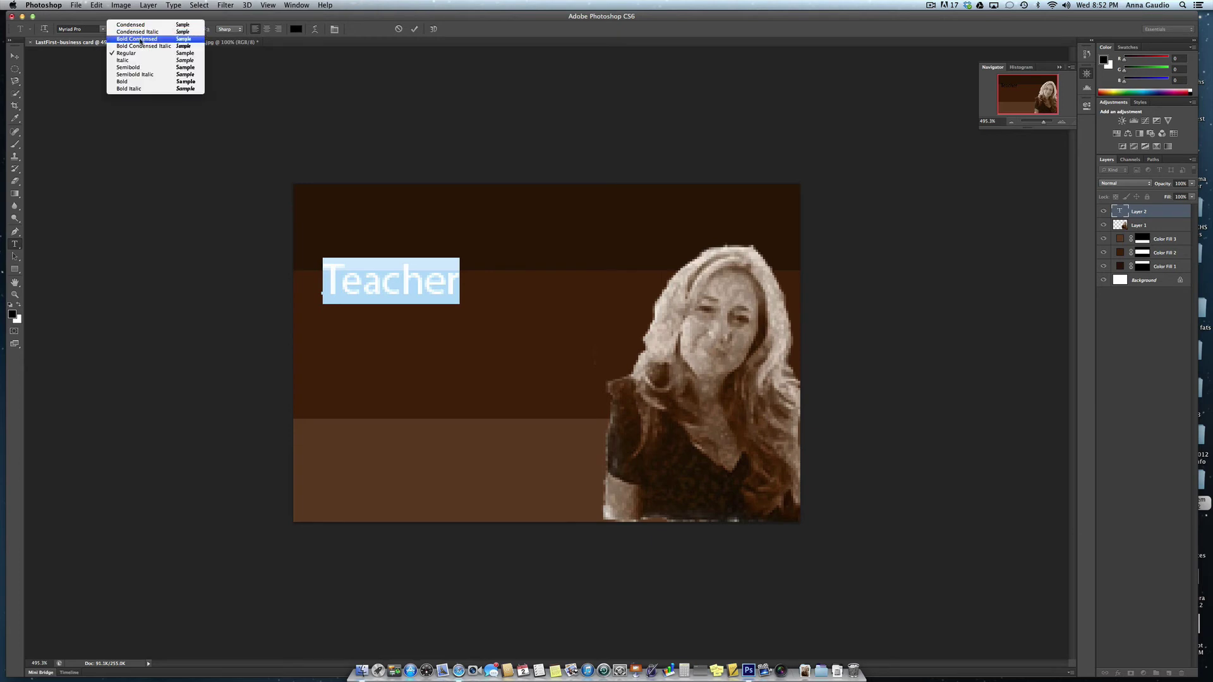
{"action": "left_click", "coordinate": [134, 82]}
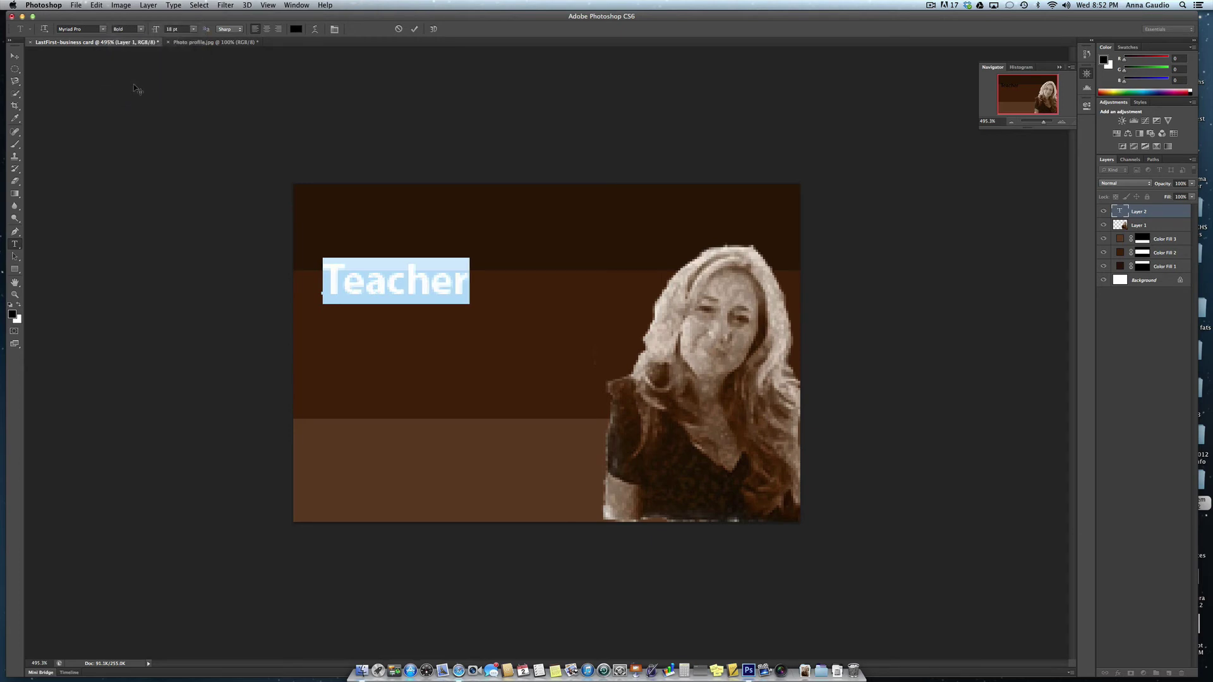
{"action": "left_click", "coordinate": [313, 32]}
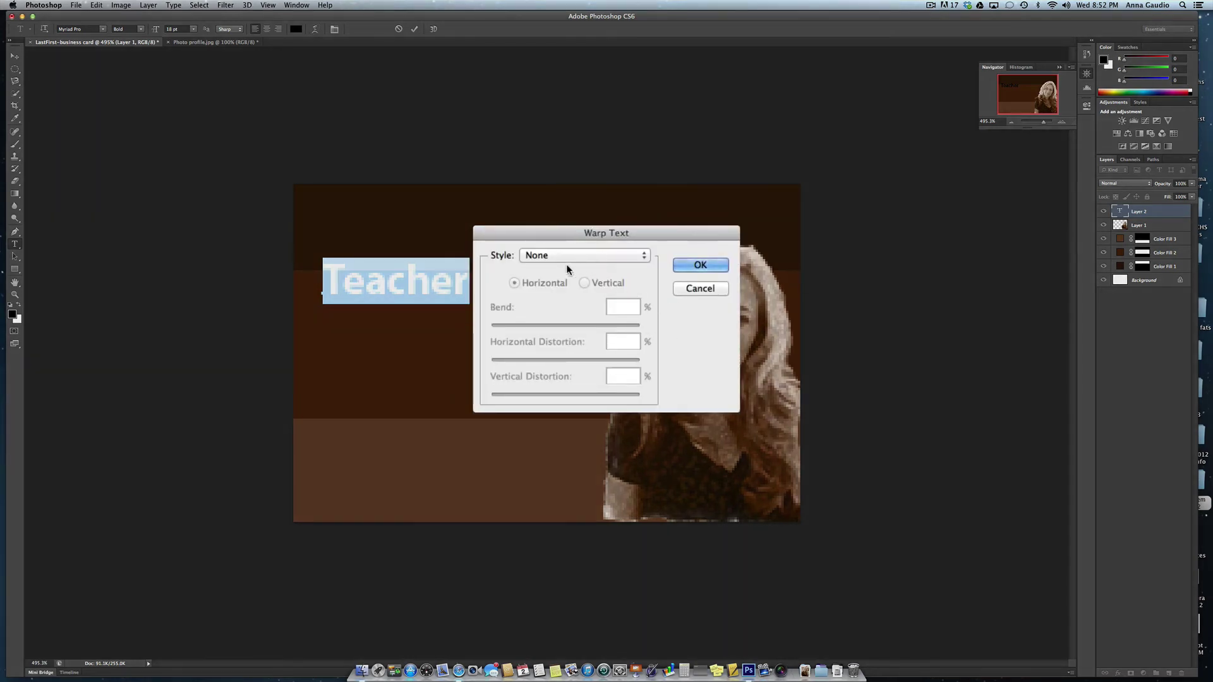
{"action": "left_click", "coordinate": [585, 256]}
{"action": "left_click", "coordinate": [587, 261]}
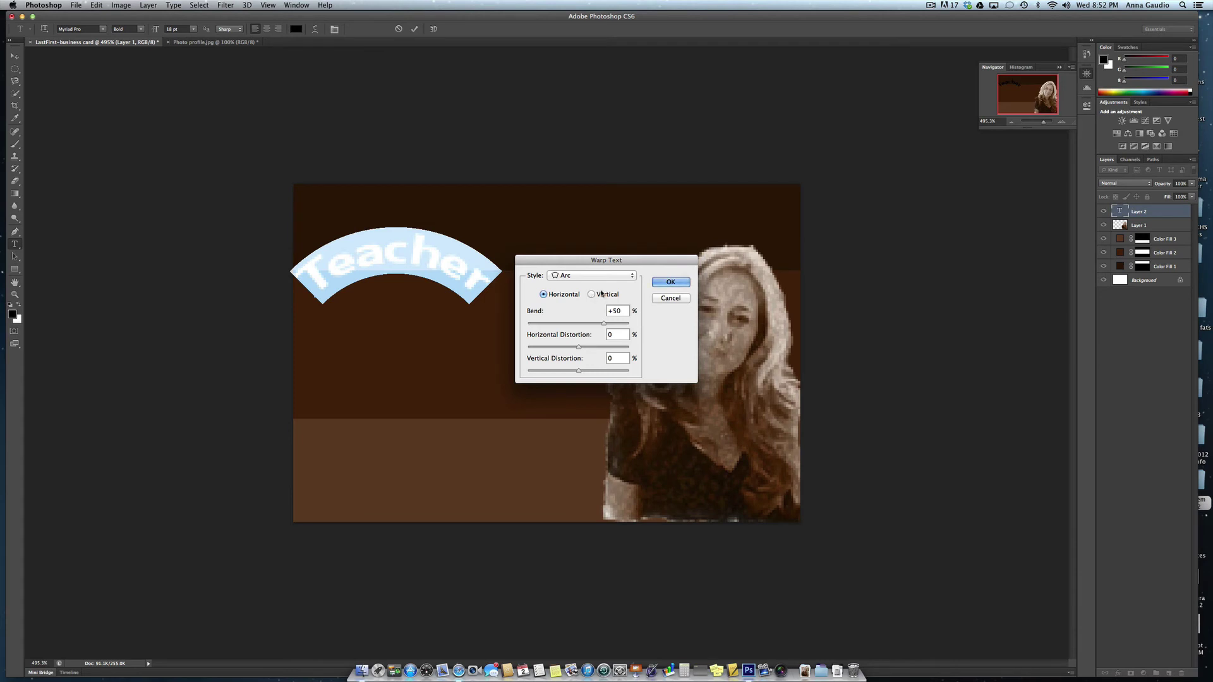
{"action": "left_click", "coordinate": [592, 294]}
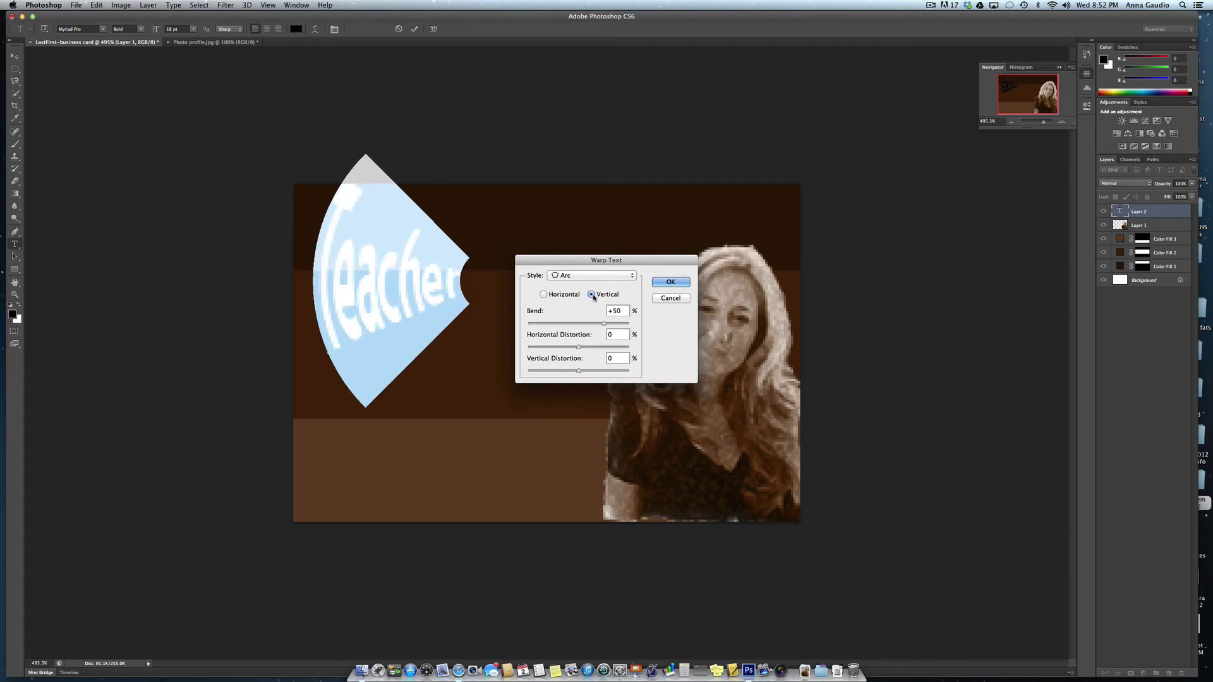
{"action": "left_click", "coordinate": [544, 295]}
{"action": "left_click", "coordinate": [604, 278]}
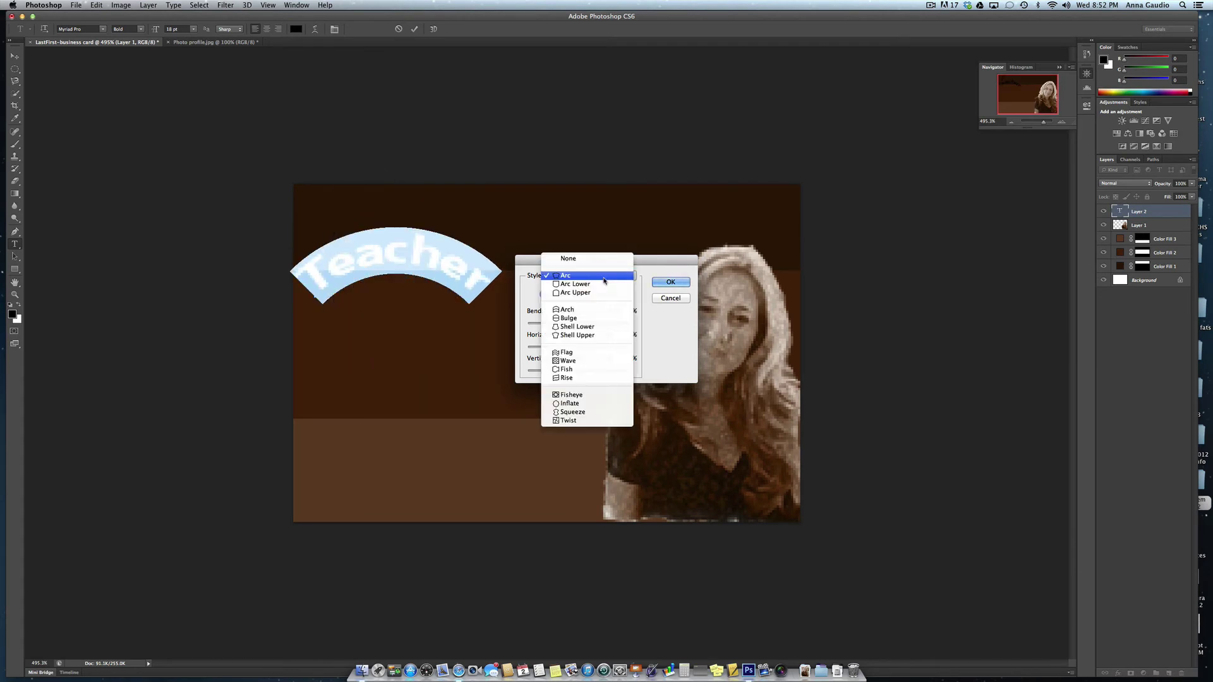
{"action": "left_click", "coordinate": [598, 310]}
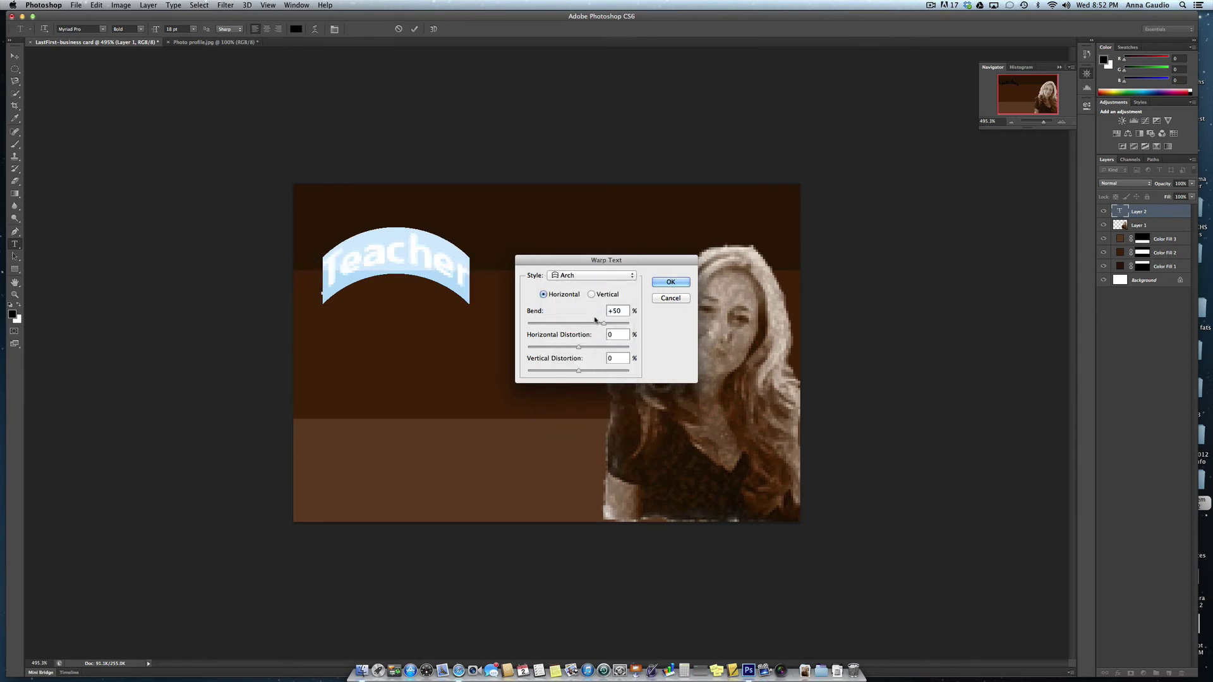
{"action": "left_click", "coordinate": [609, 277]}
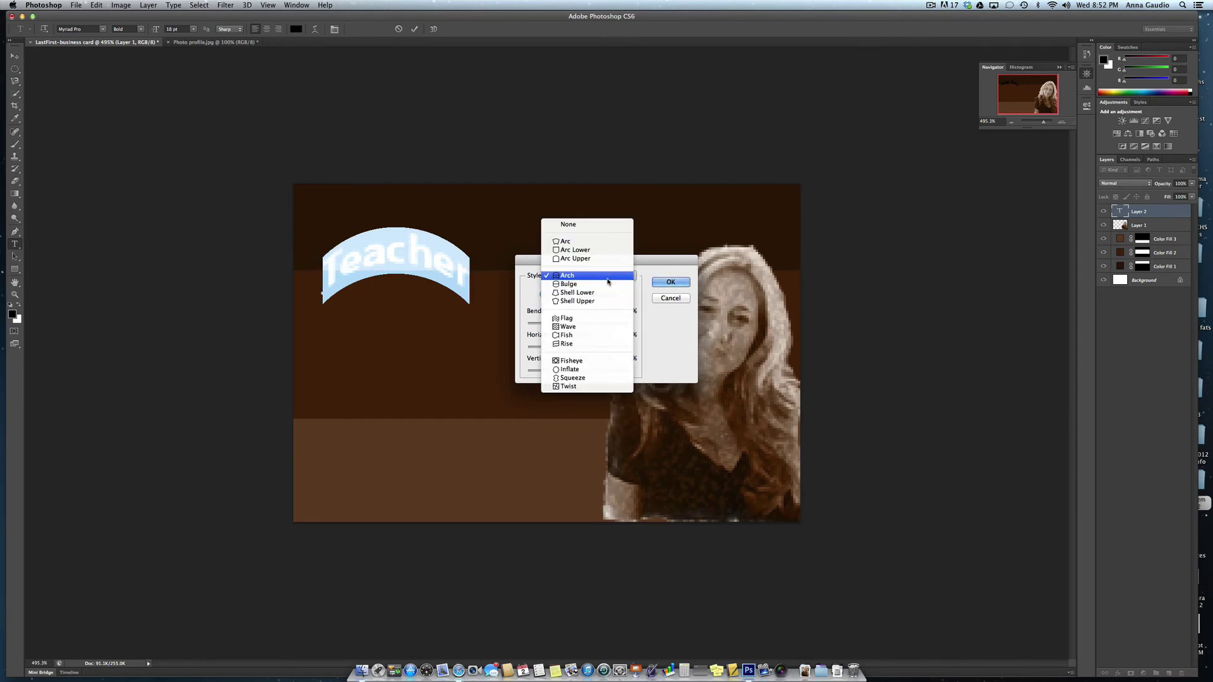
{"action": "left_click", "coordinate": [588, 227]}
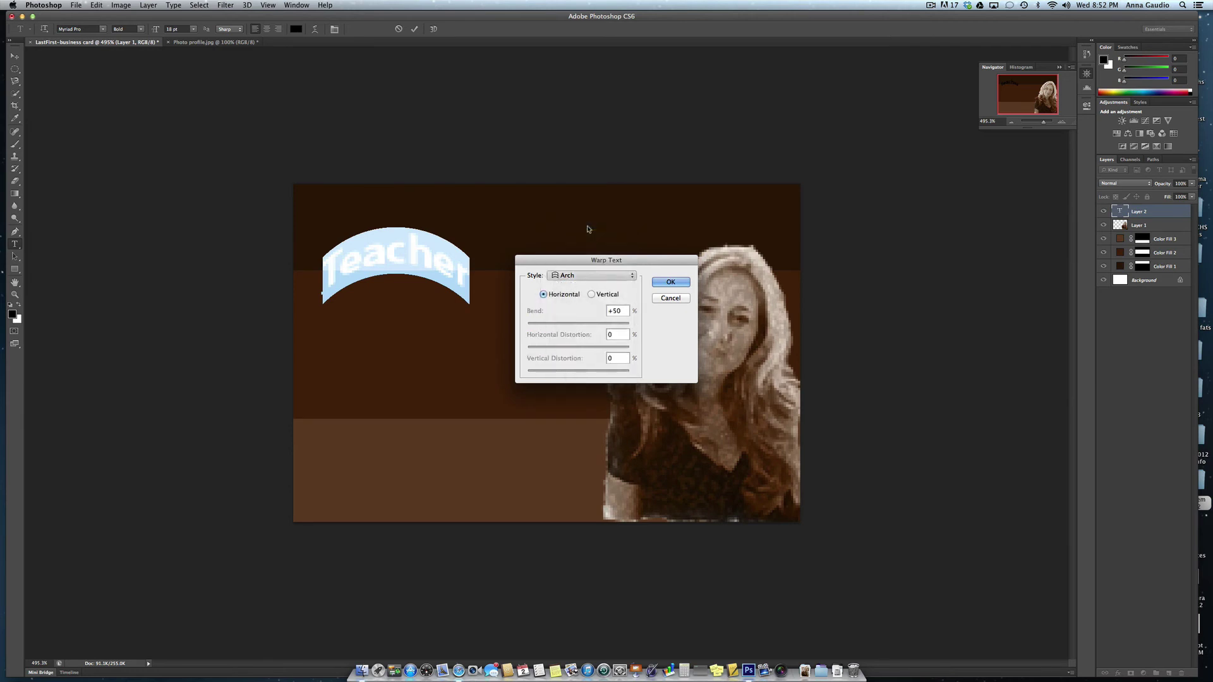
{"action": "left_click", "coordinate": [671, 283]}
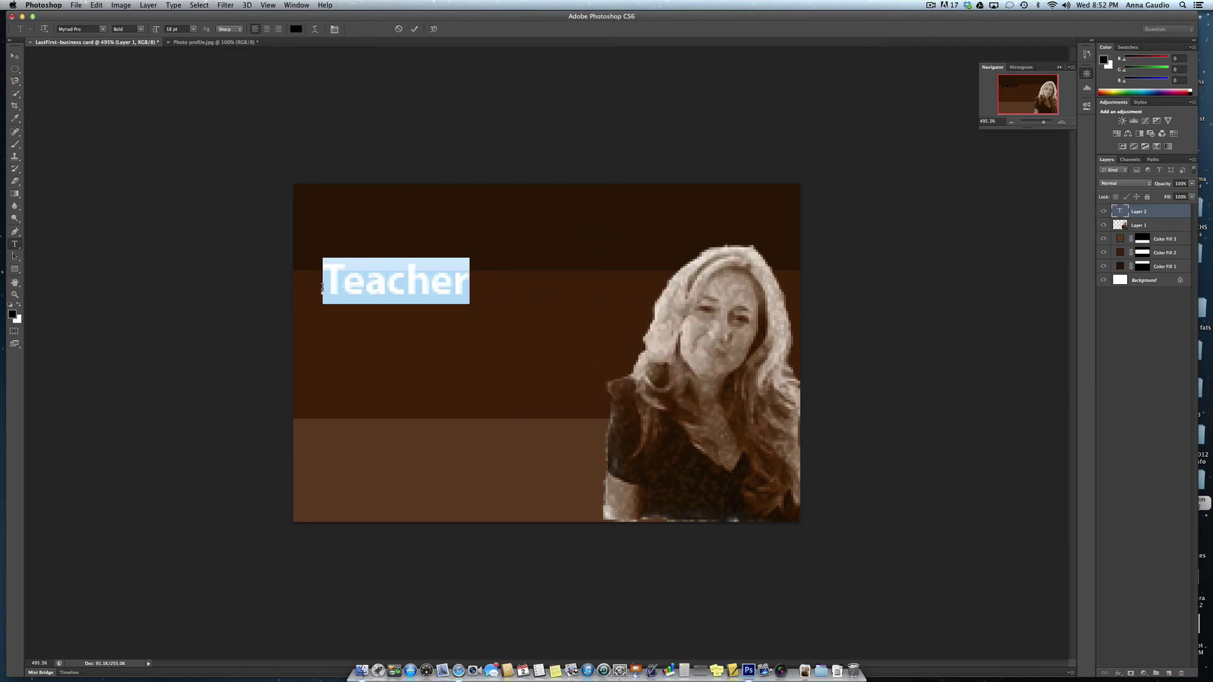
Set the "Teacher" text colour to light greyish brown #b19e90 and move the text down into the card's middle band
{"action": "left_click", "coordinate": [296, 30]}
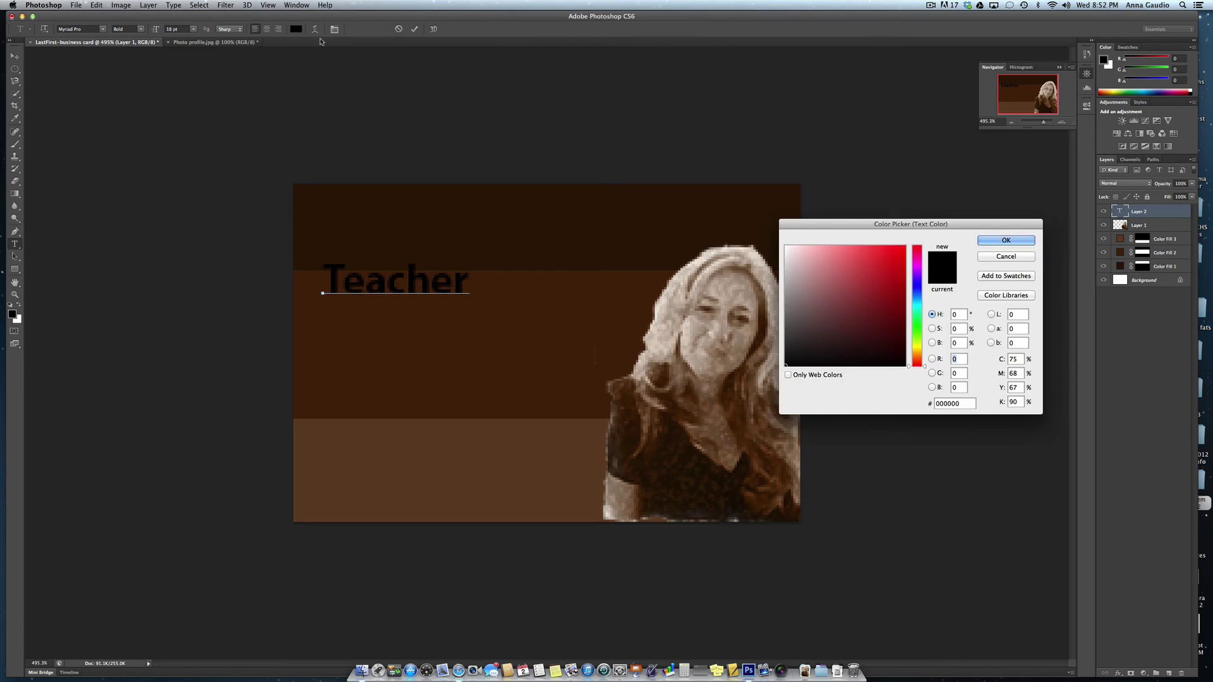
{"action": "left_click", "coordinate": [762, 432]}
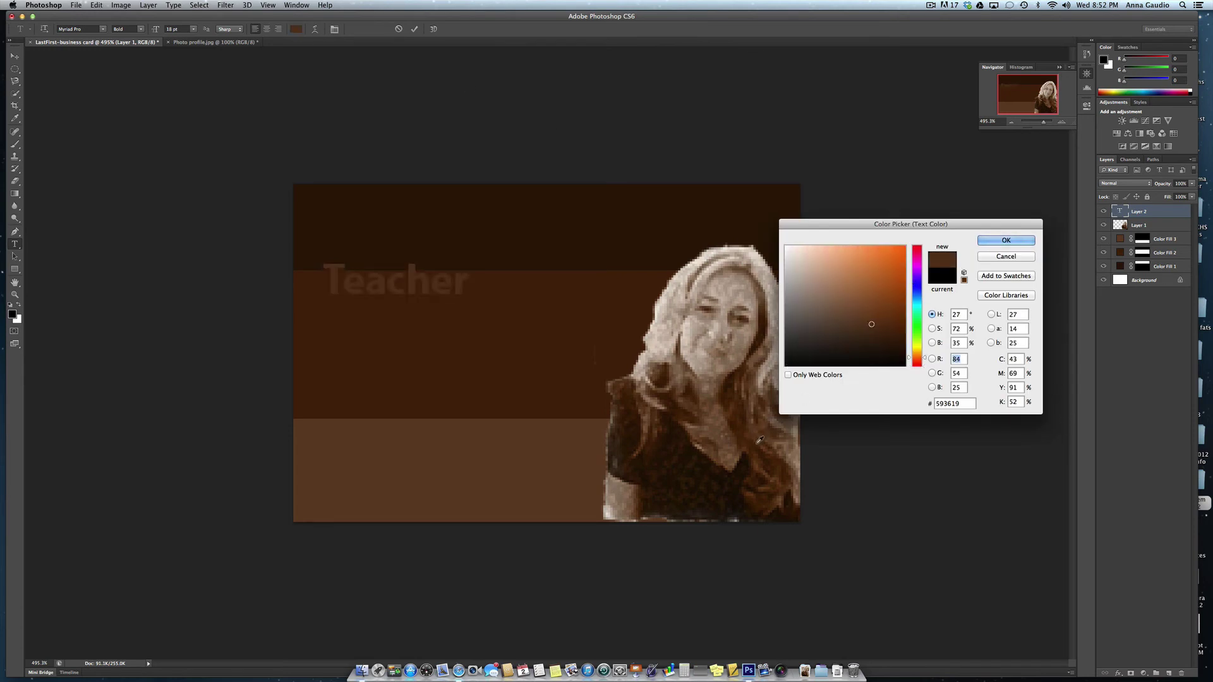
{"action": "left_click", "coordinate": [759, 439]}
{"action": "left_click", "coordinate": [756, 365]}
{"action": "left_click", "coordinate": [807, 283]}
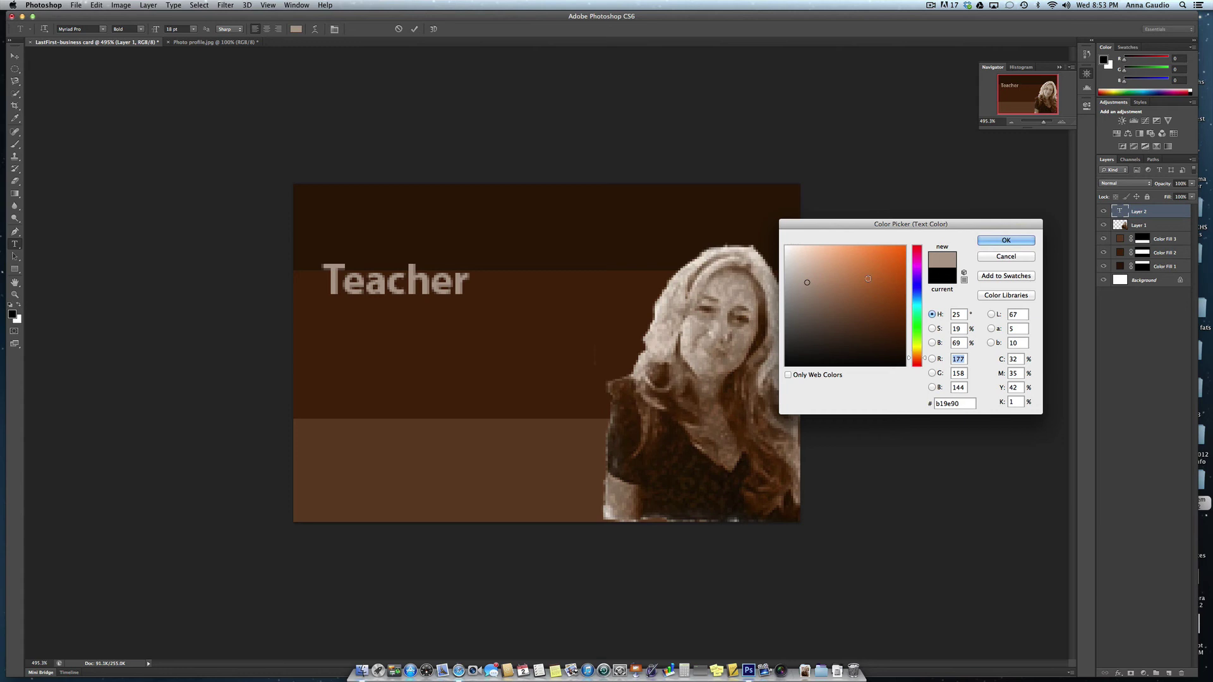
{"action": "left_click", "coordinate": [1028, 240]}
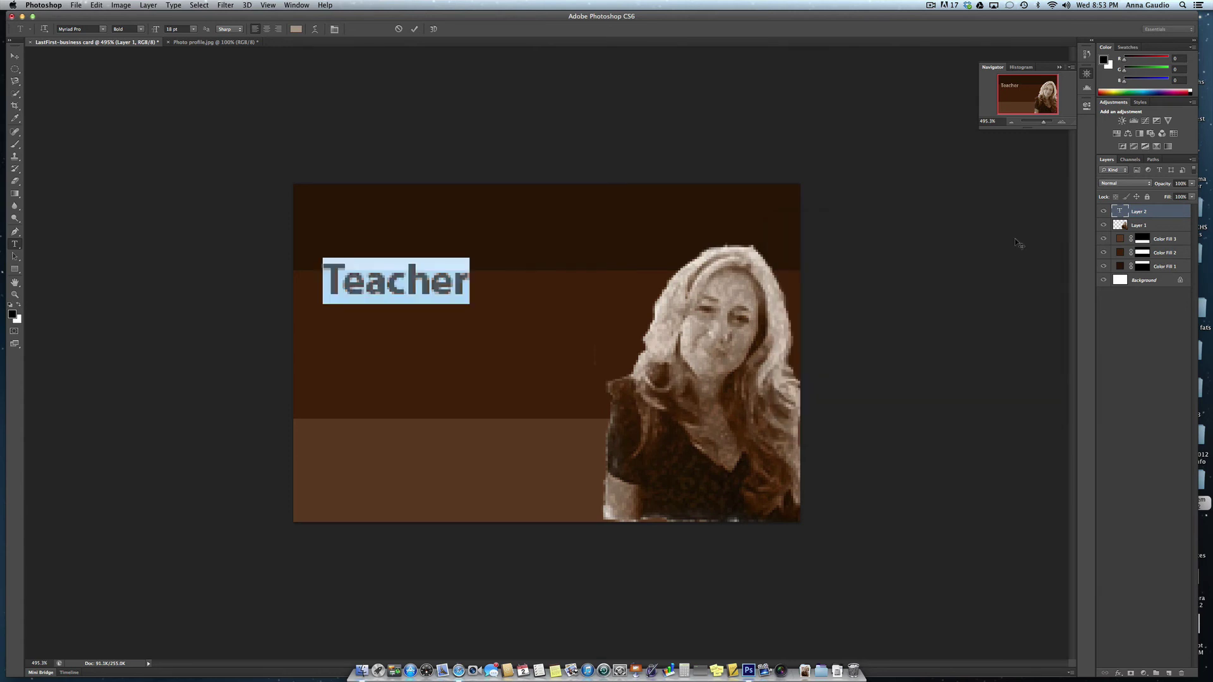
{"action": "left_click", "coordinate": [15, 56]}
{"action": "left_click_drag", "start_coordinate": [383, 289], "coordinate": [378, 322]}
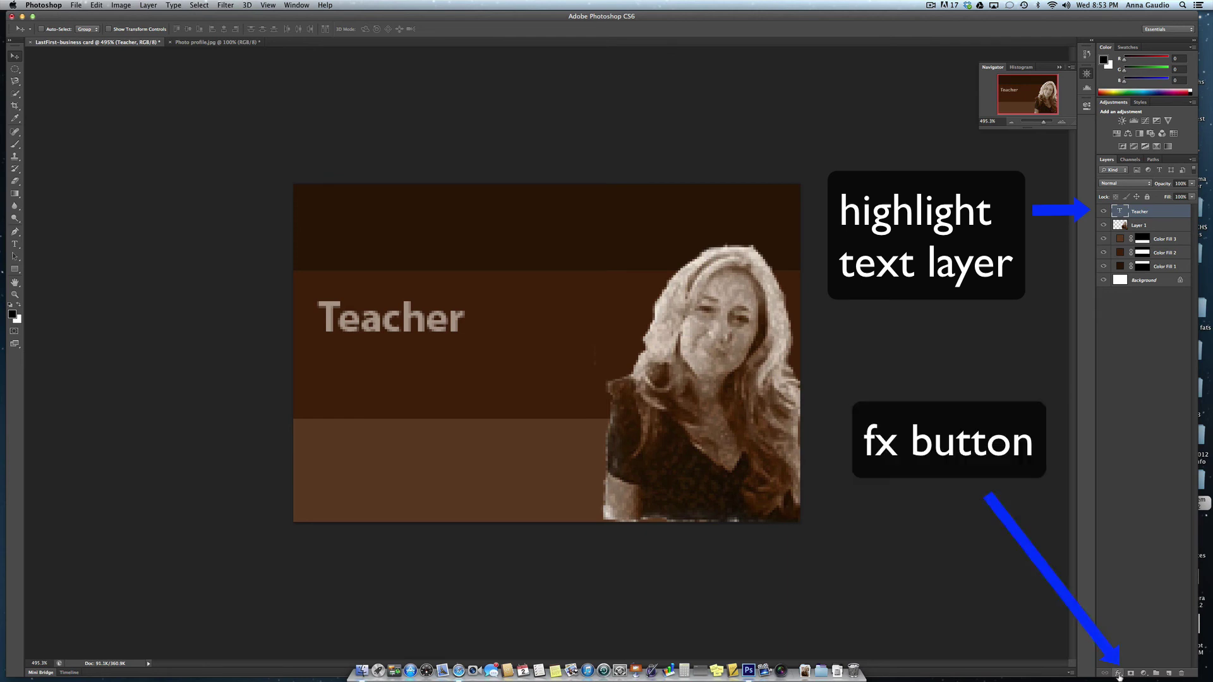
Add a black Stroke effect to the "Teacher" text layer, 1 px in size, positioned Outside at 100% opacity
{"action": "left_click", "coordinate": [1119, 673]}
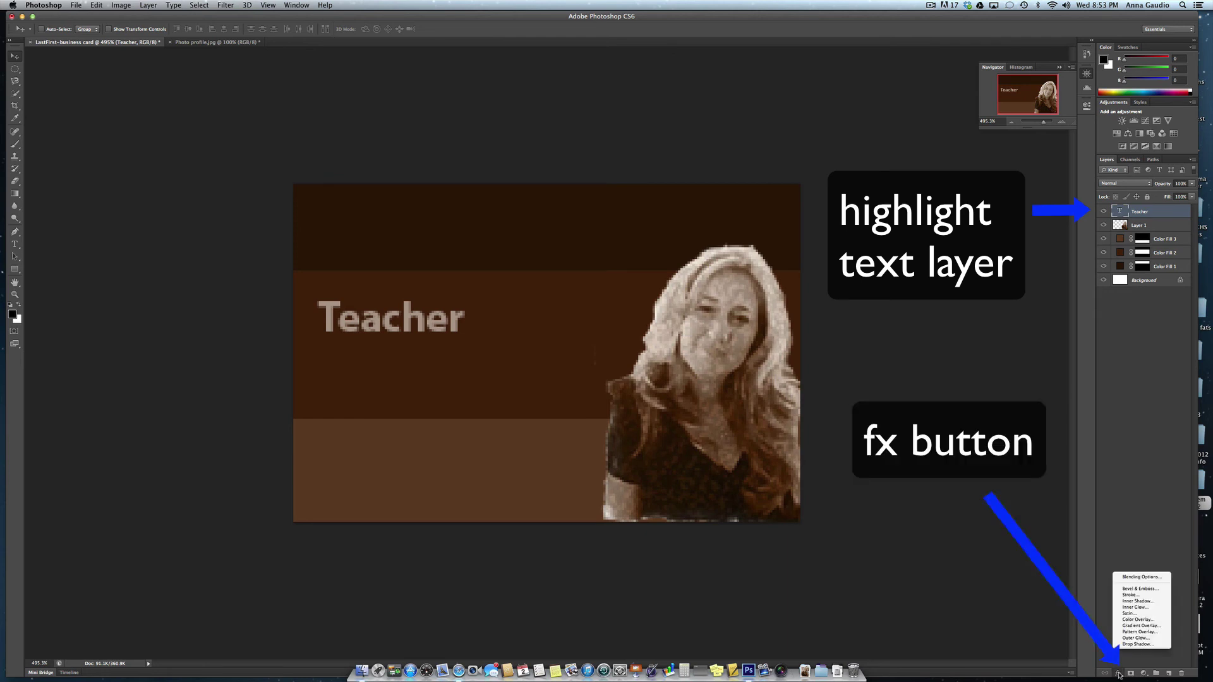
{"action": "left_click", "coordinate": [1131, 595]}
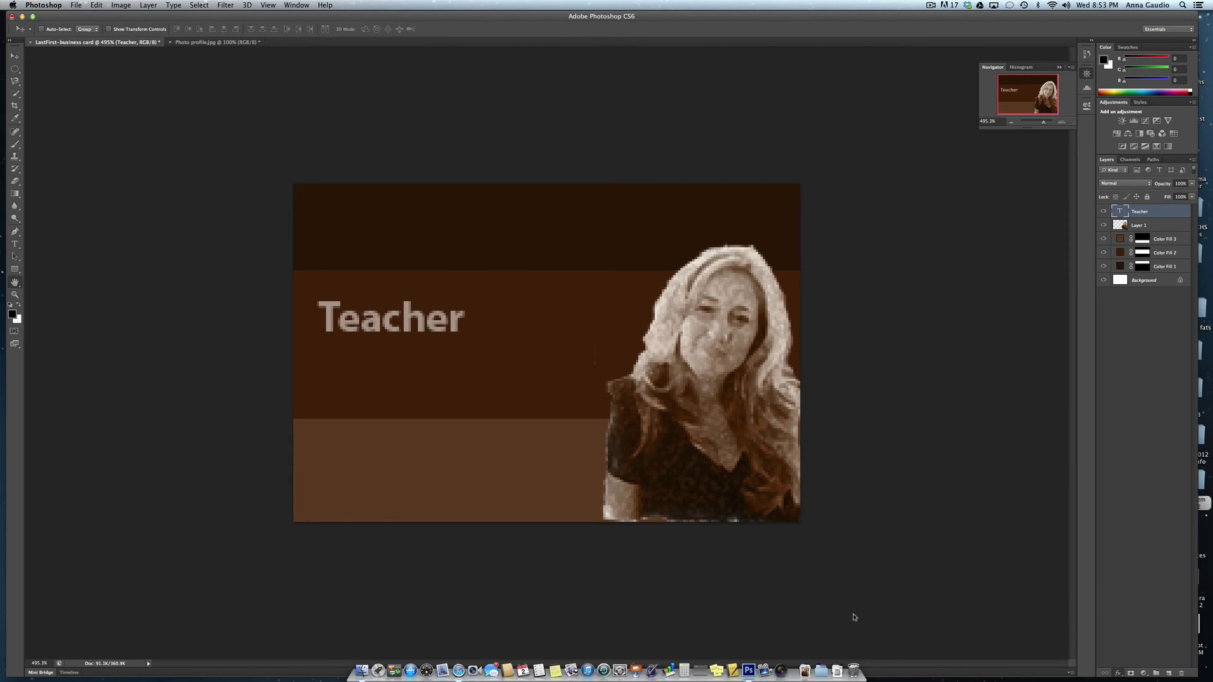
{"action": "left_click_drag", "start_coordinate": [927, 114], "coordinate": [917, 28]}
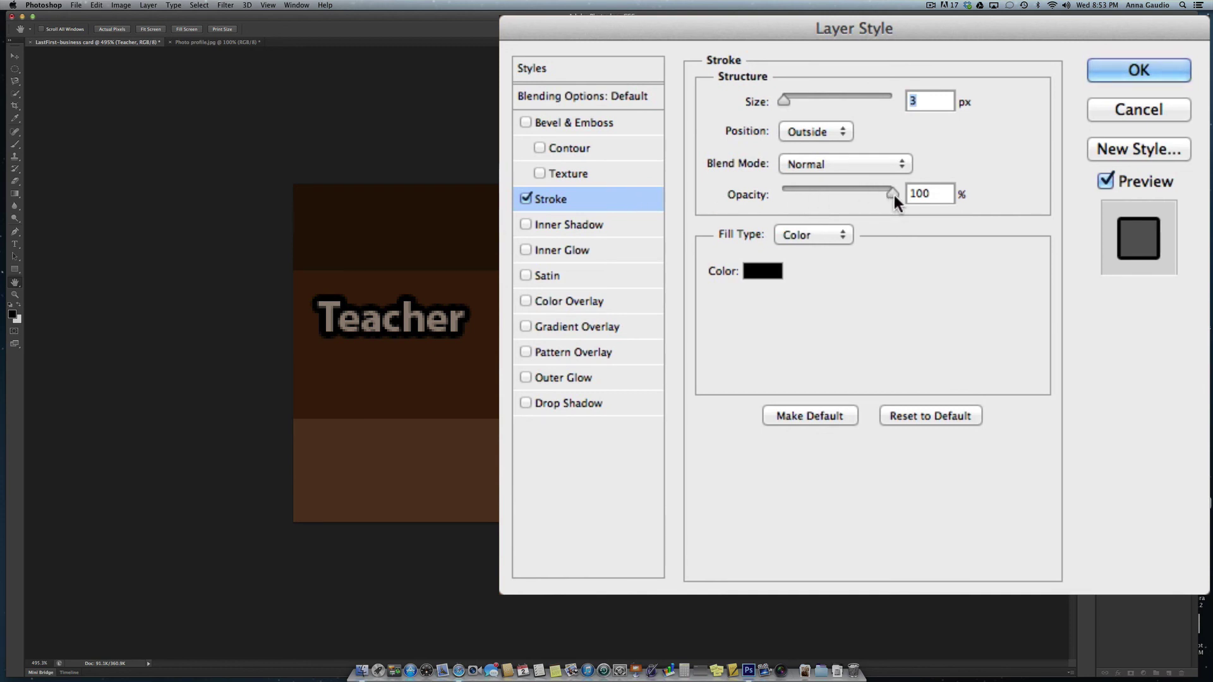
{"action": "mouse_move", "coordinate": [893, 193]}
{"action": "left_mouse_down"}
{"action": "mouse_move", "coordinate": [850, 194]}
{"action": "mouse_move", "coordinate": [901, 192]}
{"action": "left_mouse_up"}
{"action": "mouse_move", "coordinate": [784, 100]}
{"action": "left_mouse_down"}
{"action": "mouse_move", "coordinate": [846, 101]}
{"action": "mouse_move", "coordinate": [778, 108]}
{"action": "left_mouse_up"}
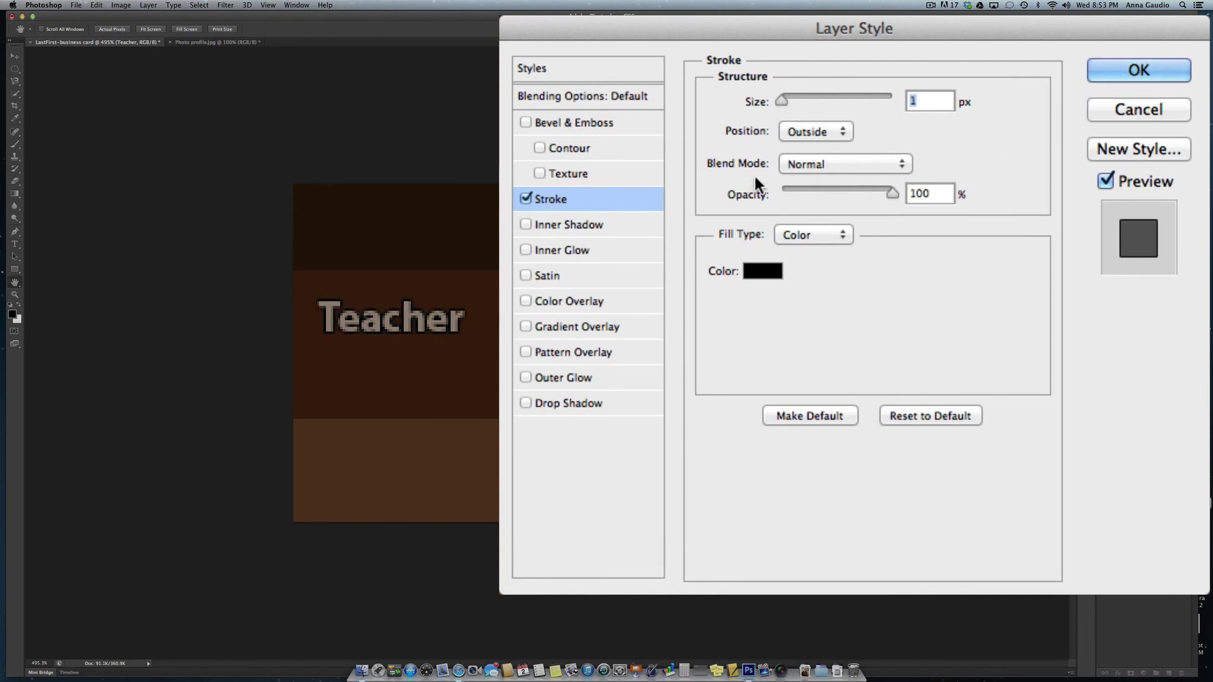
Add Inner Shadow and Drop Shadow effects to the "Teacher" text at 75% opacity in Multiply mode, and apply the layer style
{"action": "left_click", "coordinate": [581, 225]}
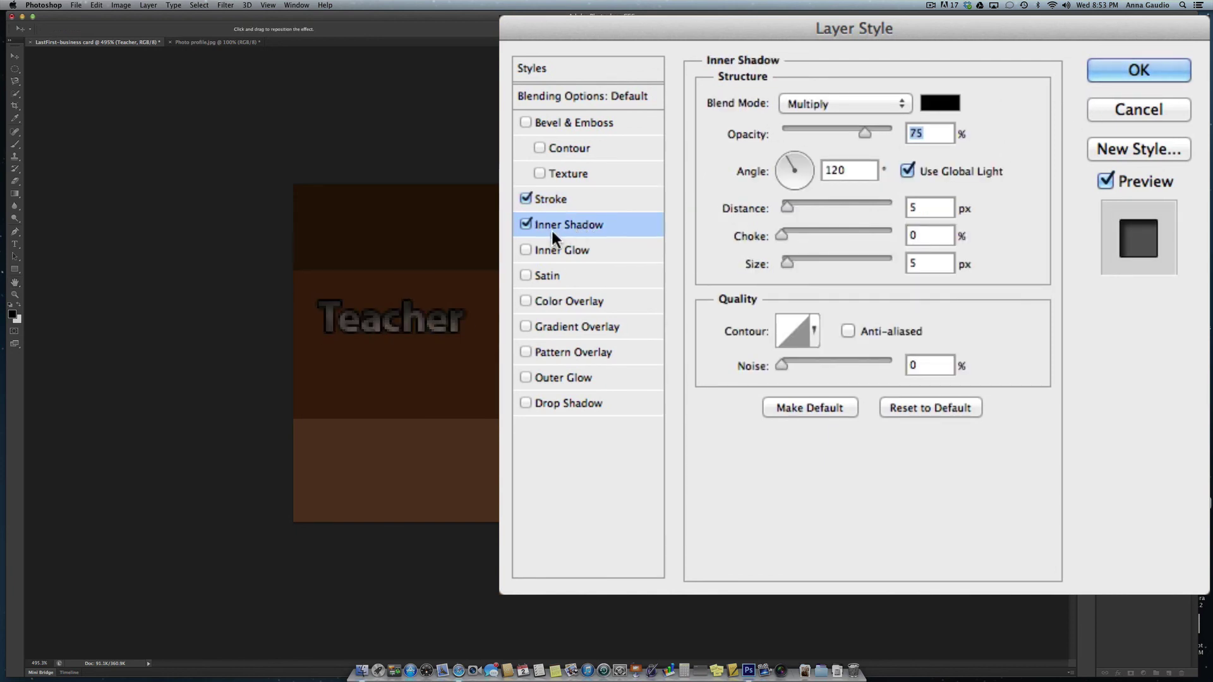
{"action": "left_click", "coordinate": [522, 249]}
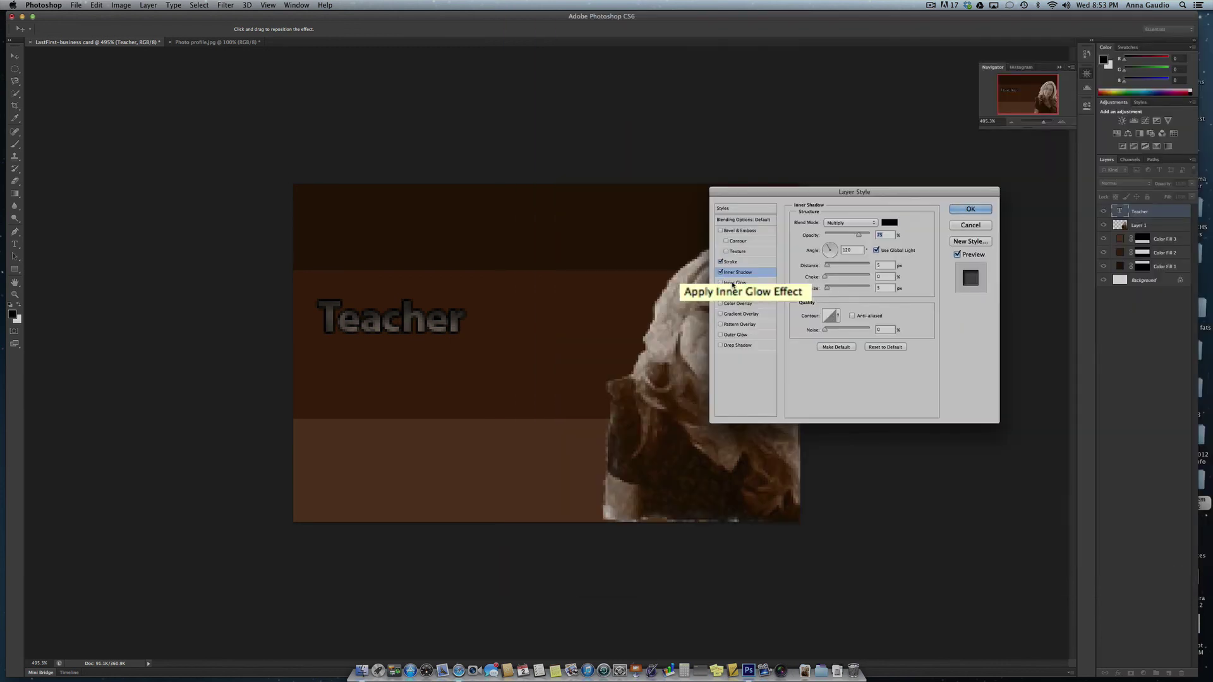
{"action": "left_click", "coordinate": [719, 345]}
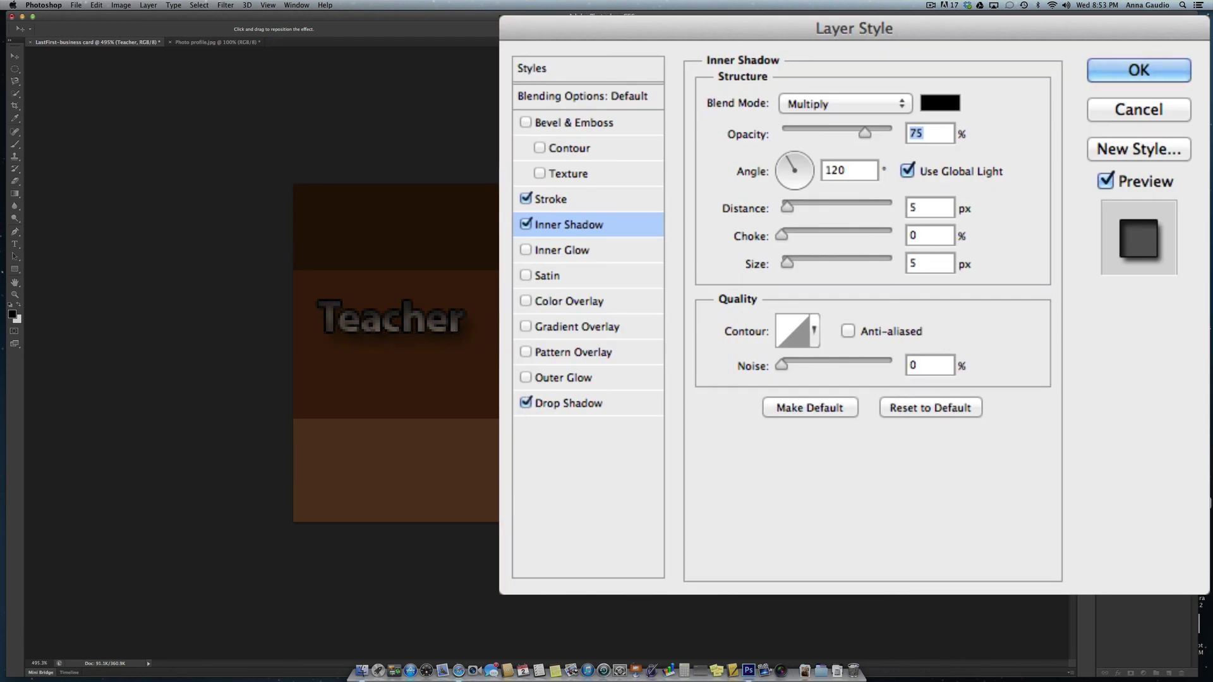
{"action": "left_click", "coordinate": [565, 403]}
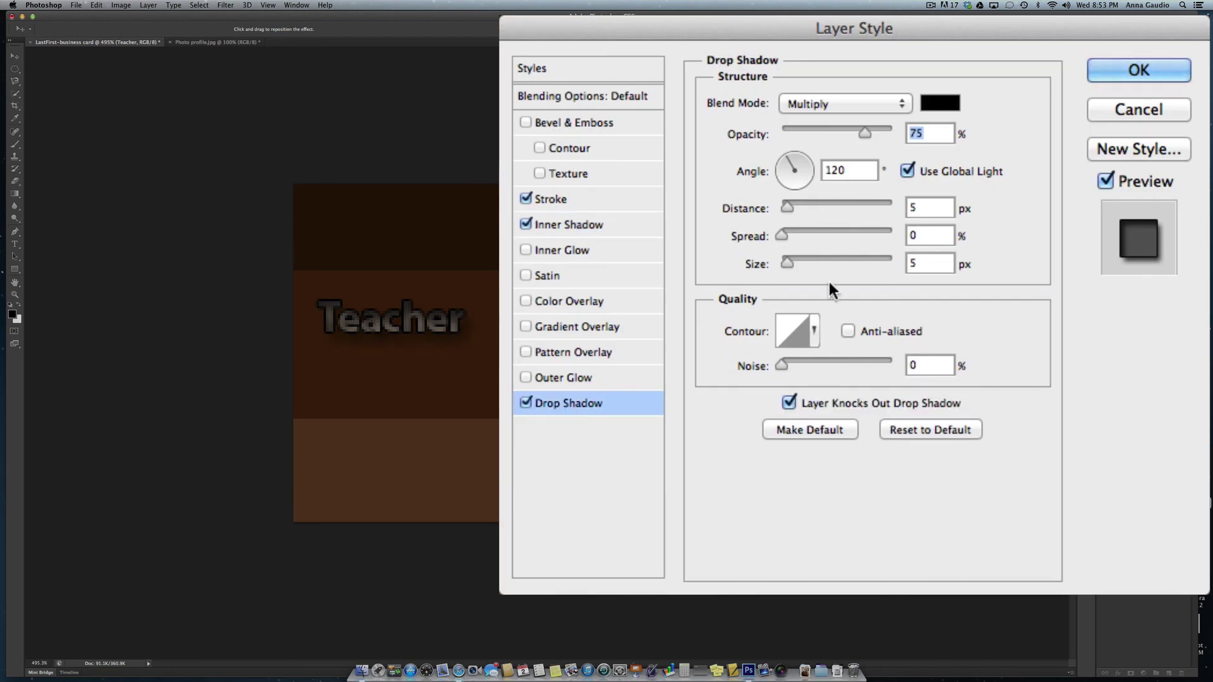
{"action": "left_click_drag", "start_coordinate": [785, 207], "coordinate": [787, 234]}
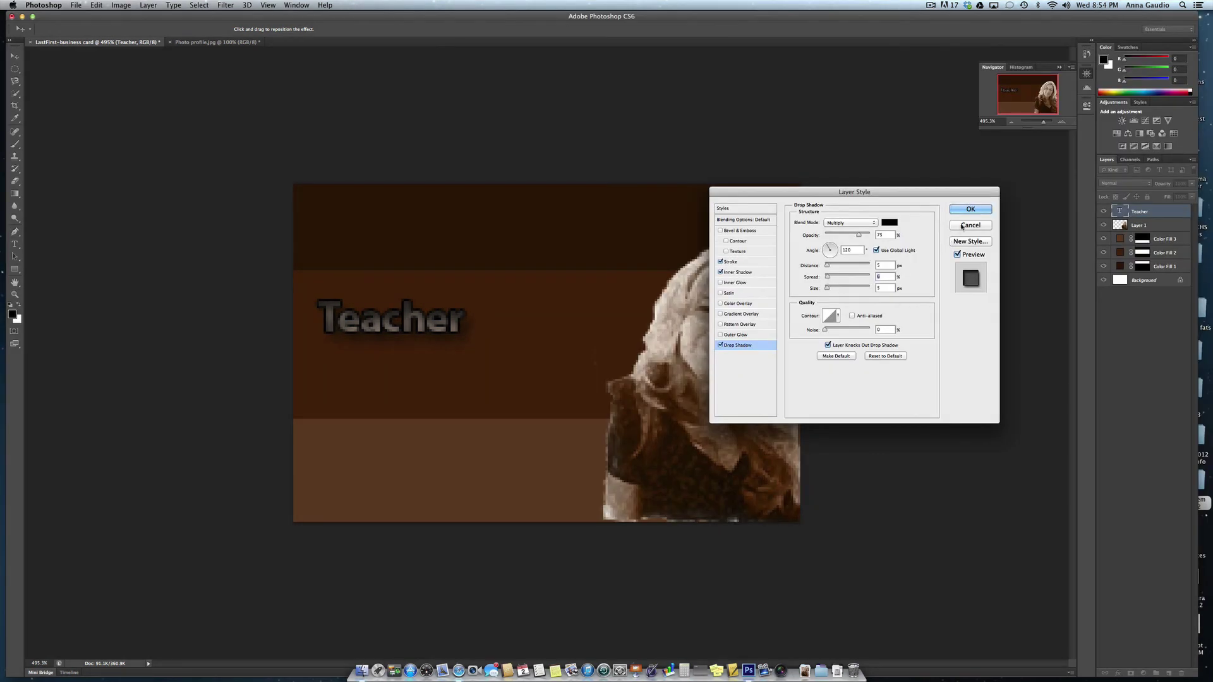
{"action": "left_click", "coordinate": [971, 209]}
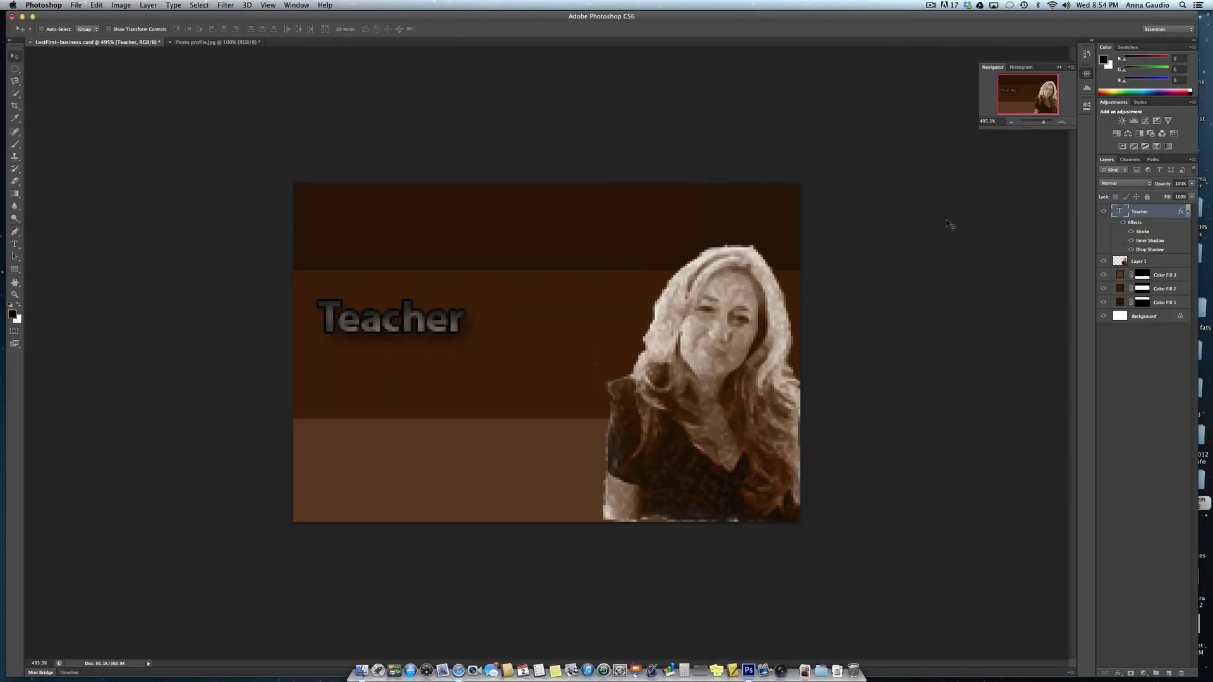